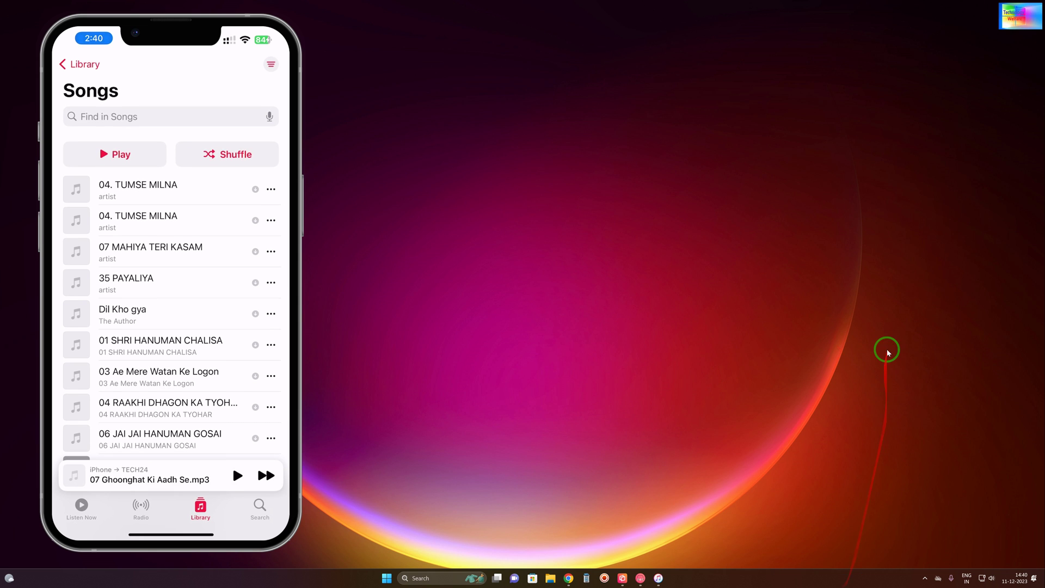
# - Shift the converter window right and mark songs in the iTunes Library import list
pyautogui.click(644, 576)
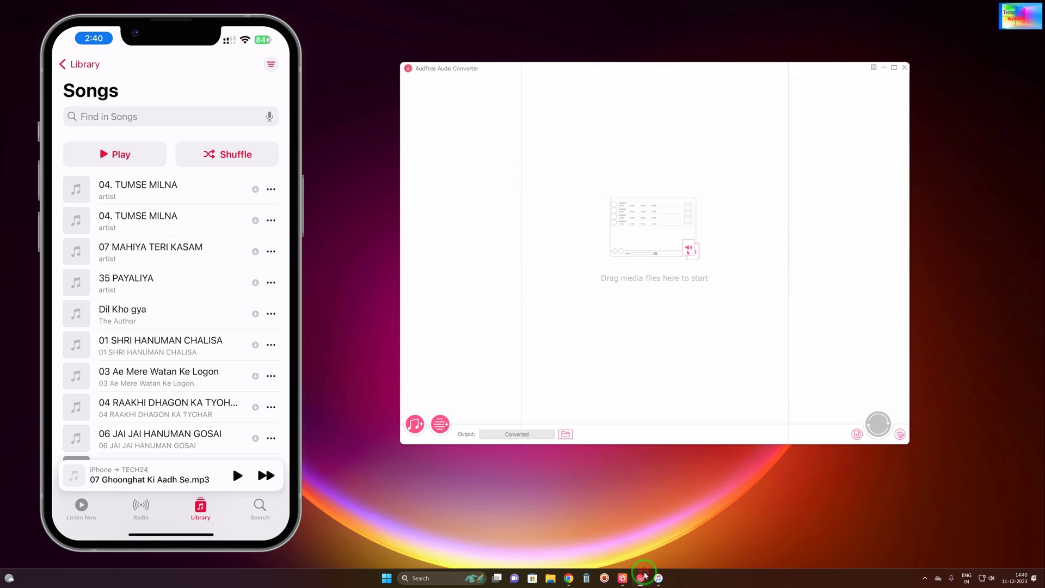
pyautogui.moveTo(626, 67); pyautogui.dragTo(652, 68)
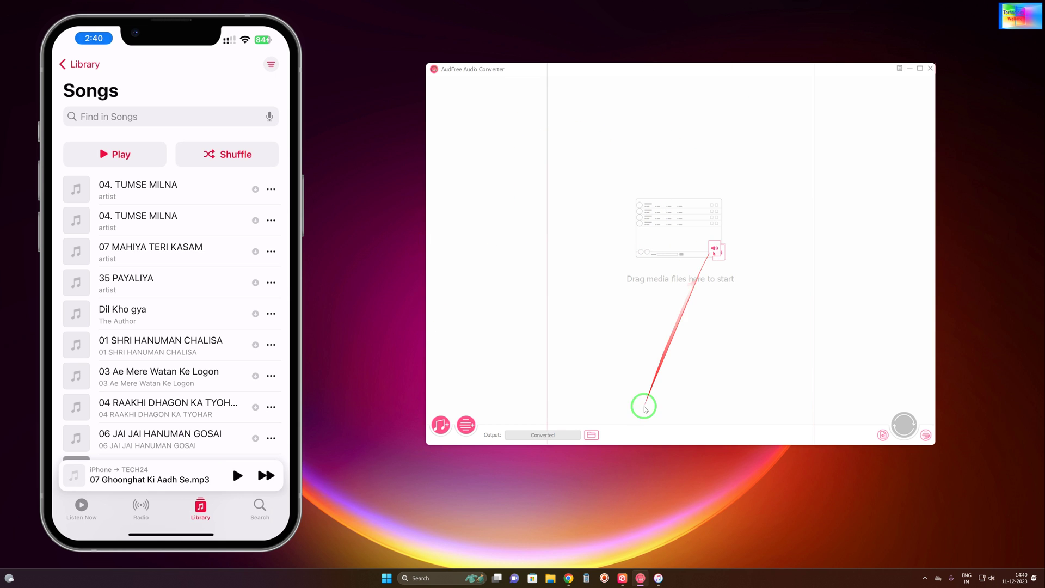
pyautogui.click(439, 425)
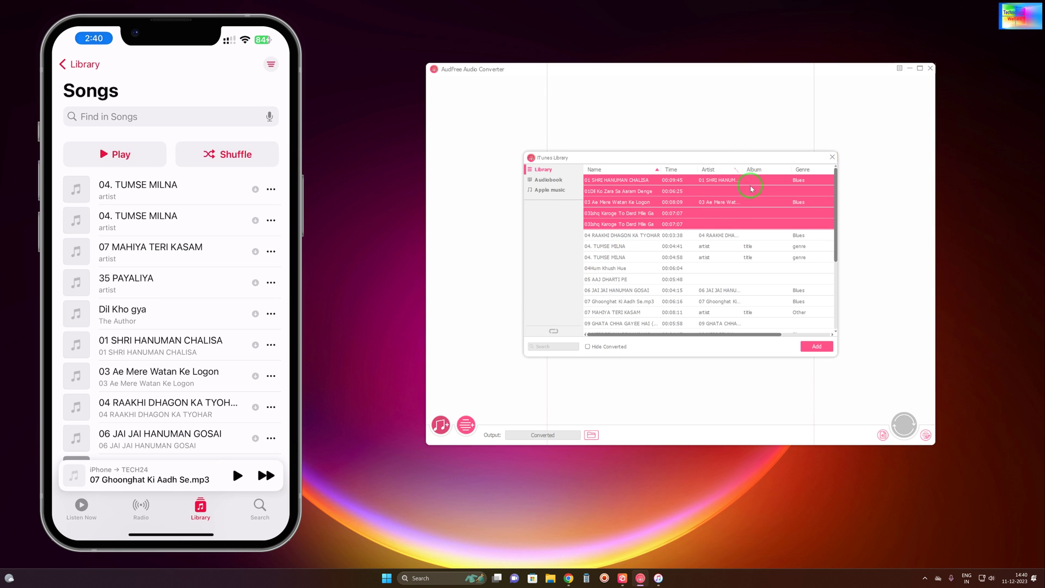
pyautogui.click(713, 225)
pyautogui.click(701, 279)
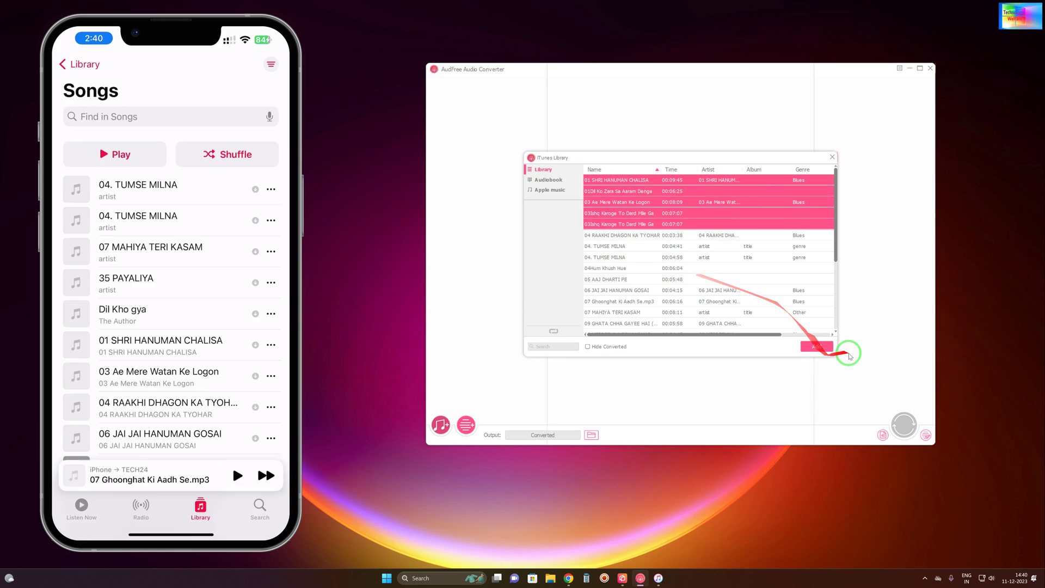
# - Add the four marked songs, then open effects for 01Dil Ko Zara Sa Aaram Denge
pyautogui.click(817, 346)
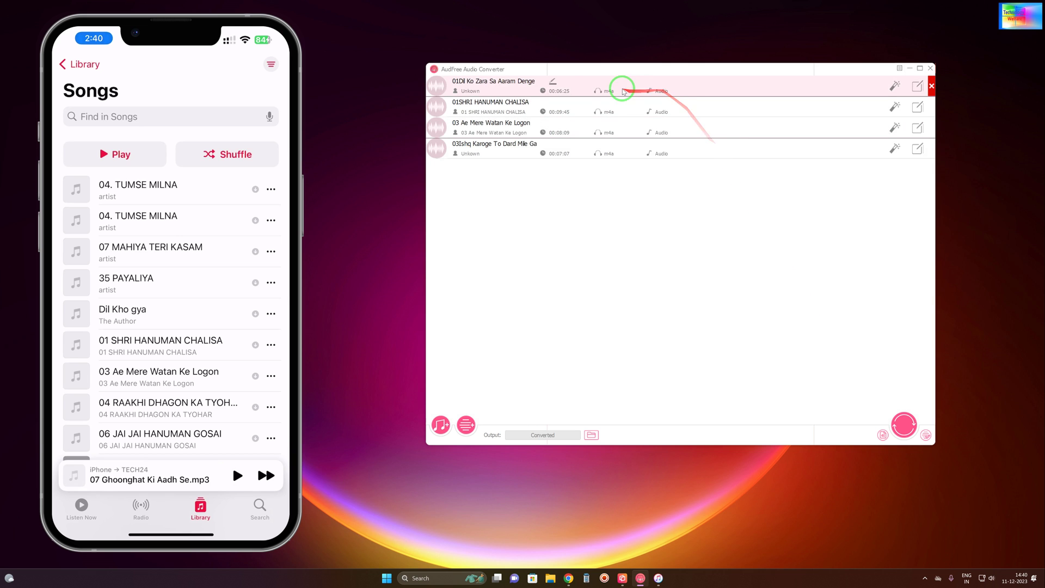
pyautogui.moveTo(782, 205); pyautogui.dragTo(723, 100)
pyautogui.rightClick(724, 111)
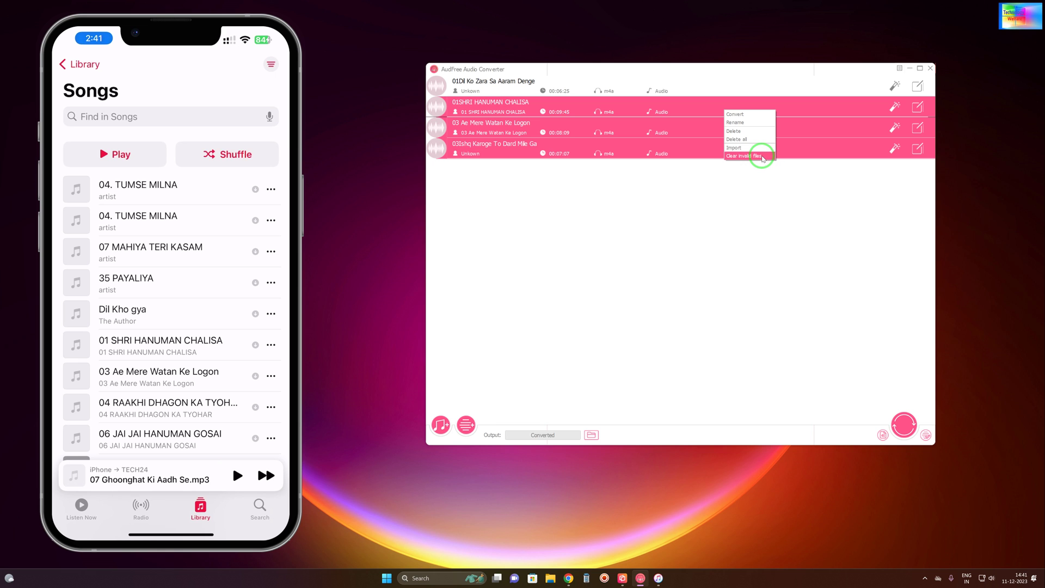
pyautogui.click(704, 215)
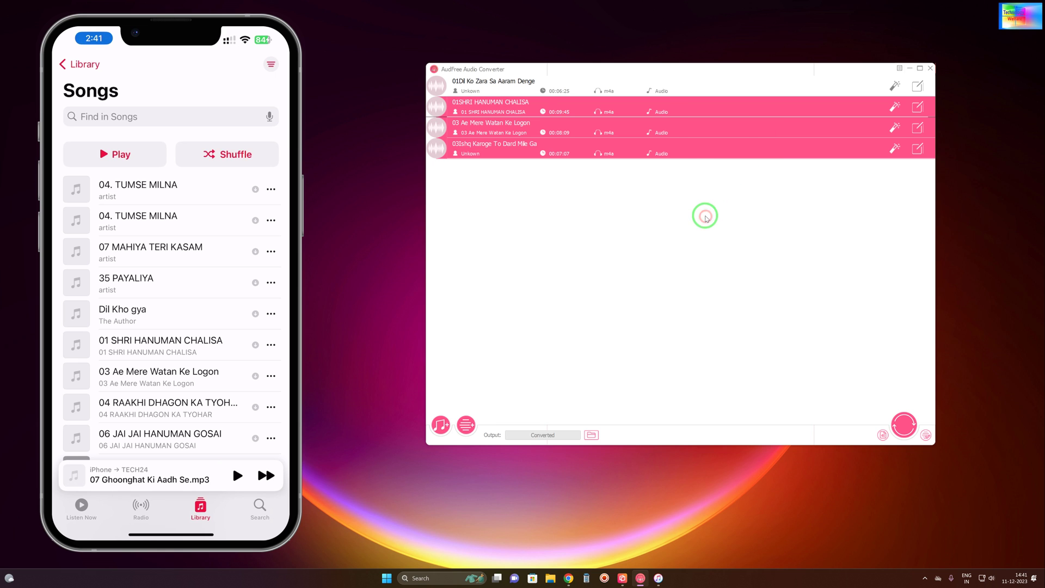
pyautogui.click(678, 92)
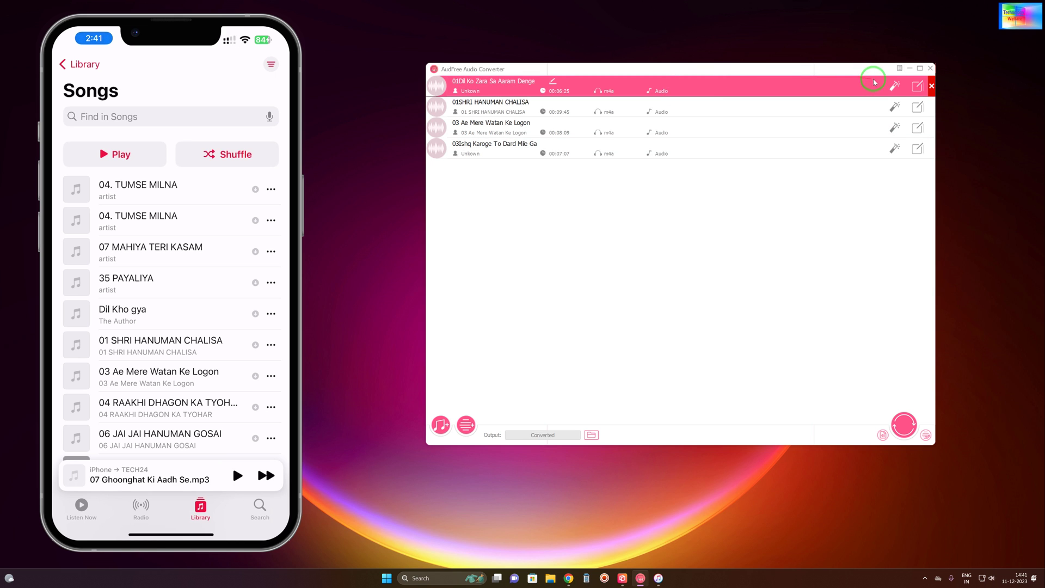
pyautogui.click(895, 86)
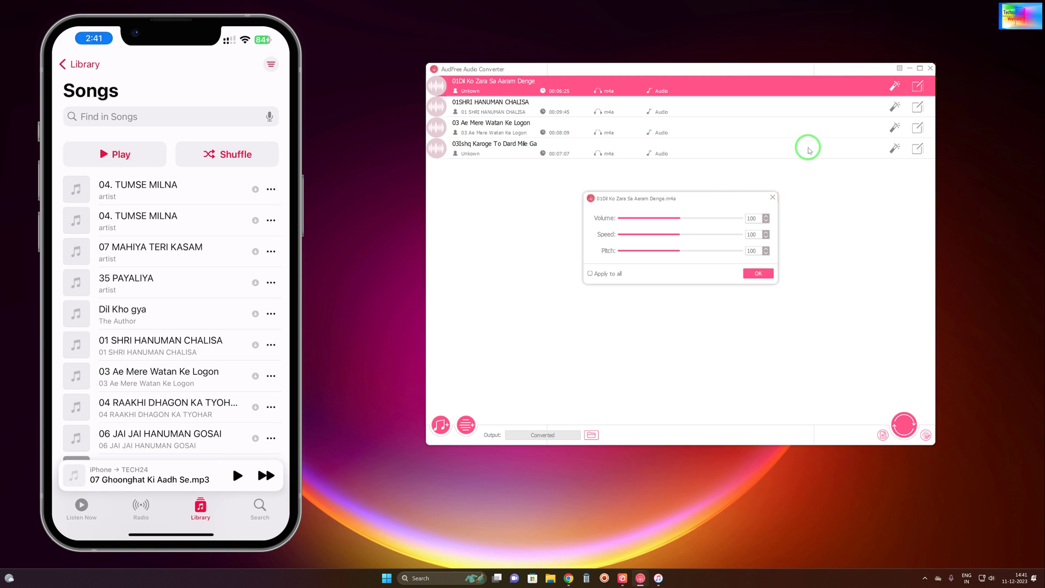
# - Apply volume 108, speed 95 and pitch 99 to the first song
pyautogui.moveTo(675, 199); pyautogui.dragTo(752, 180)
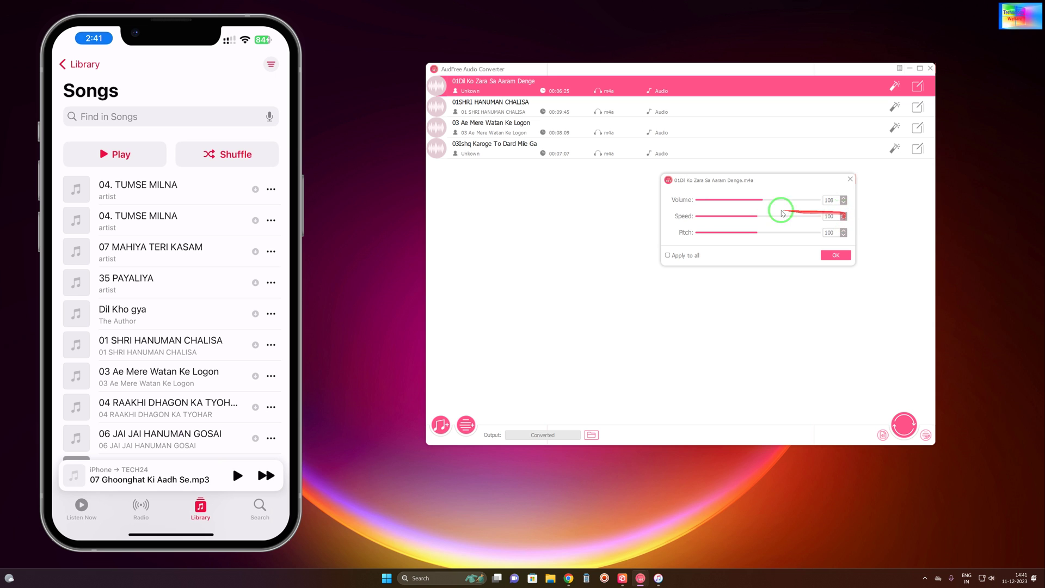
pyautogui.moveTo(773, 189); pyautogui.dragTo(707, 181)
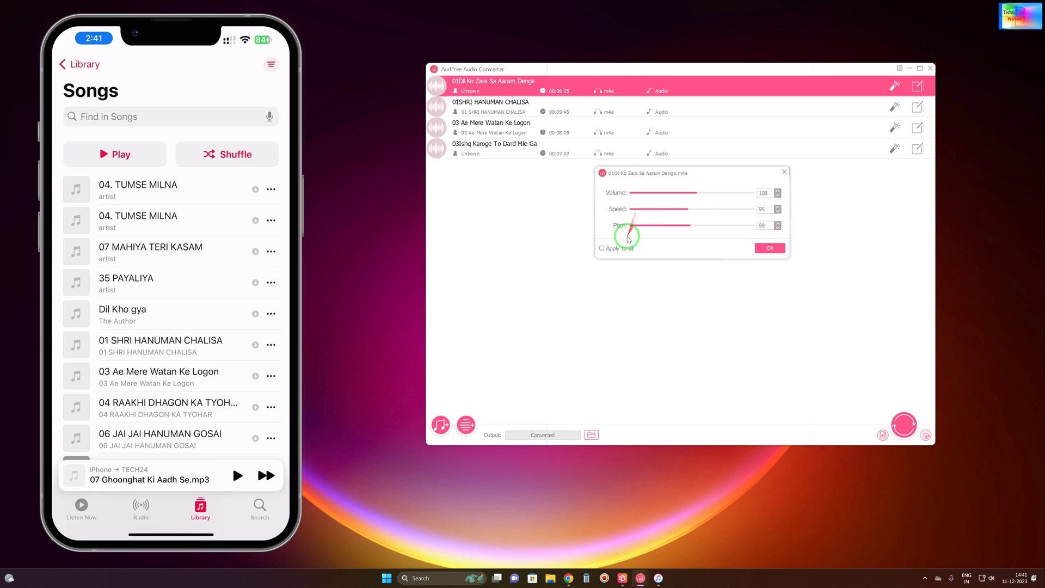
pyautogui.click(771, 249)
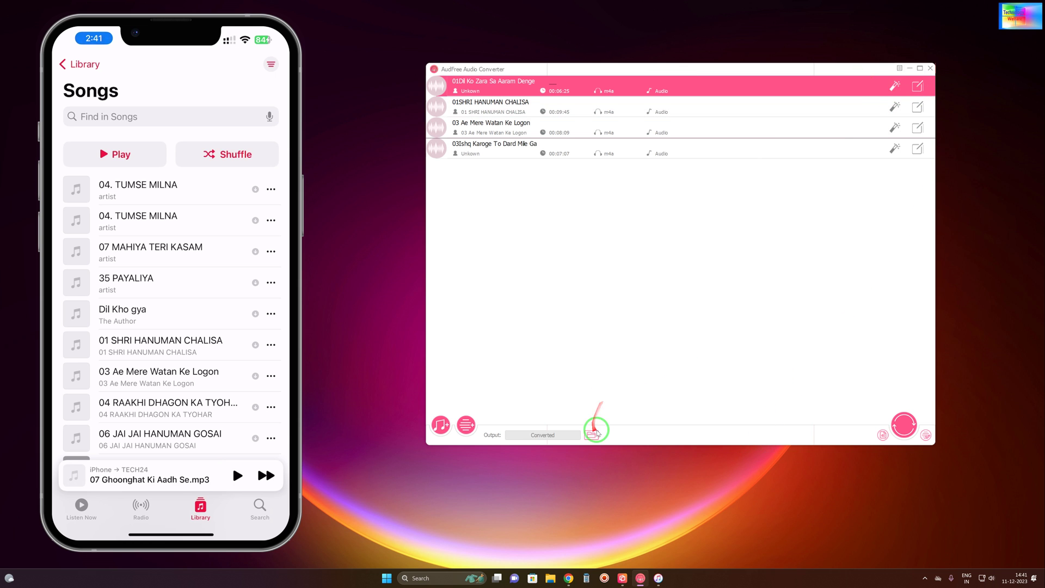
# - Dismiss the Add Files browser and bring up the Format Setting dialog showing M4A
pyautogui.click(466, 427)
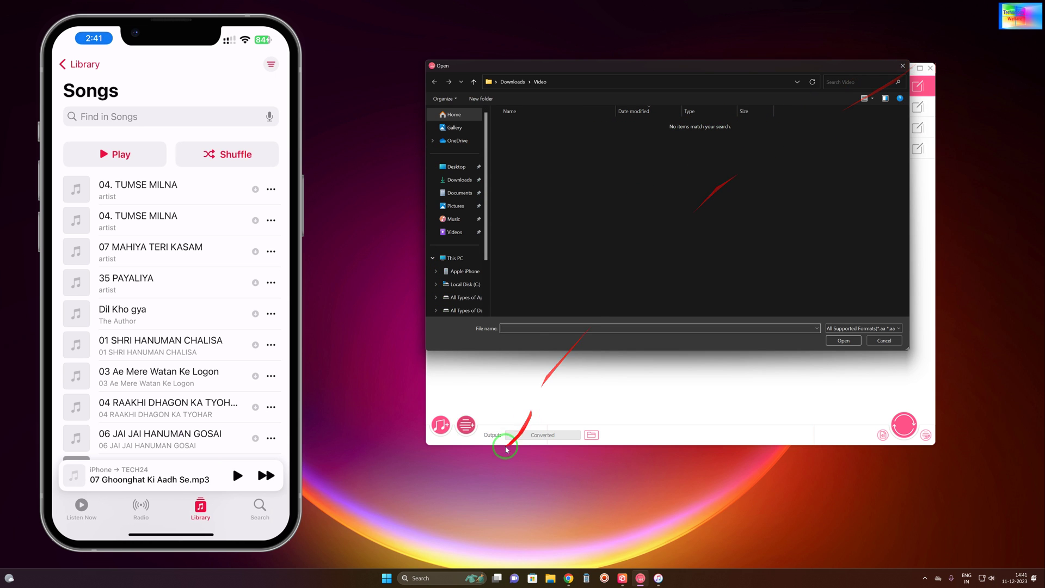
pyautogui.click(903, 66)
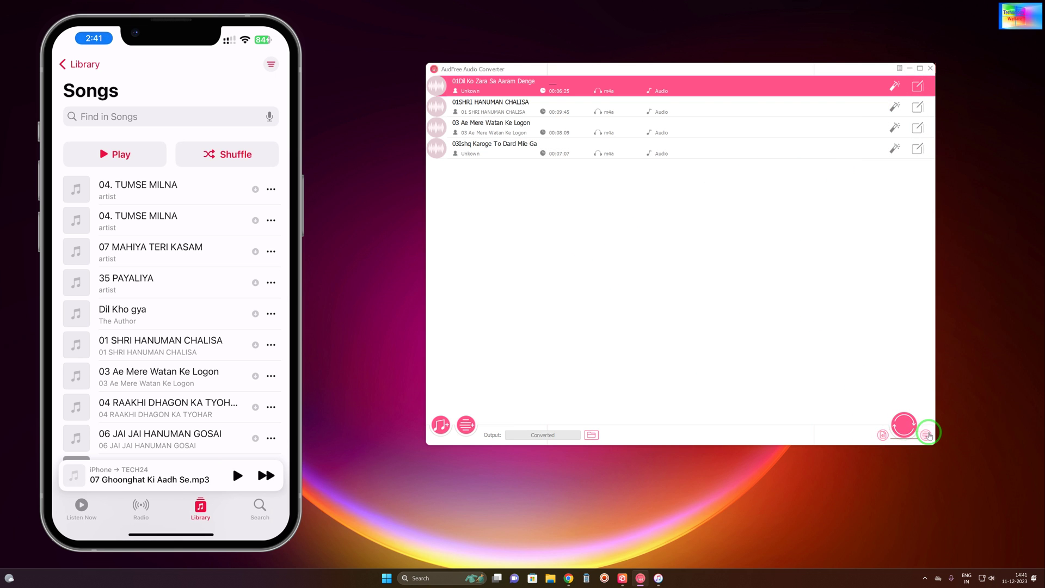
pyautogui.click(883, 436)
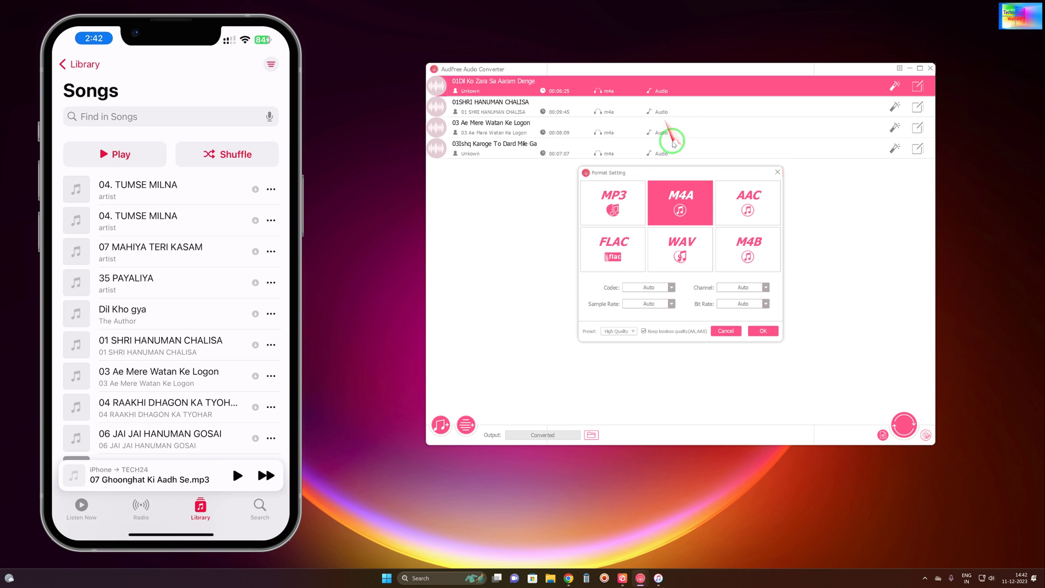
# - Review the codec, channel, bit rate and preset options, picking a 48000 HZ sample rate
pyautogui.moveTo(699, 177); pyautogui.dragTo(674, 207)
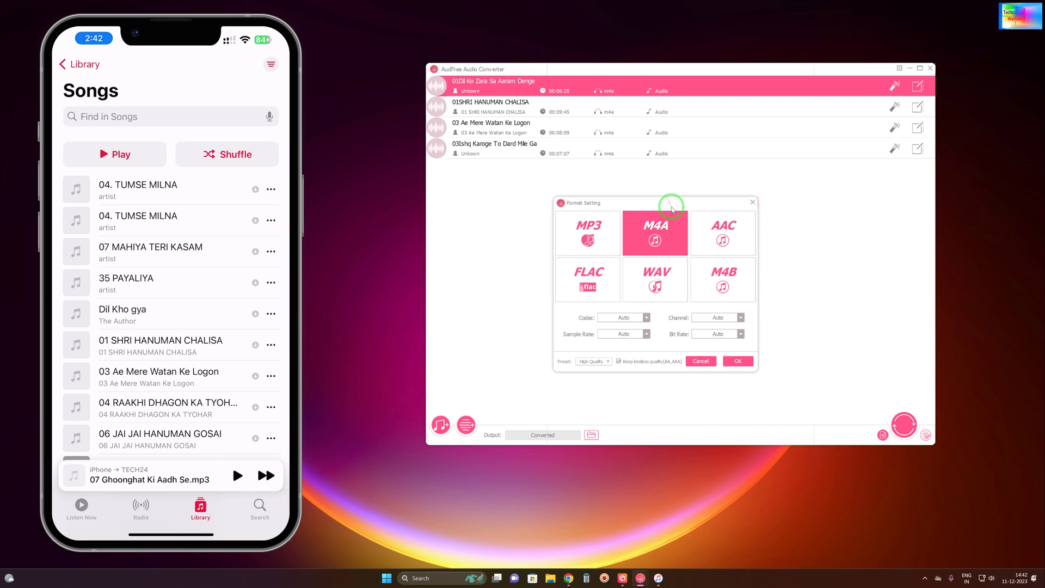
pyautogui.moveTo(670, 203); pyautogui.dragTo(662, 193)
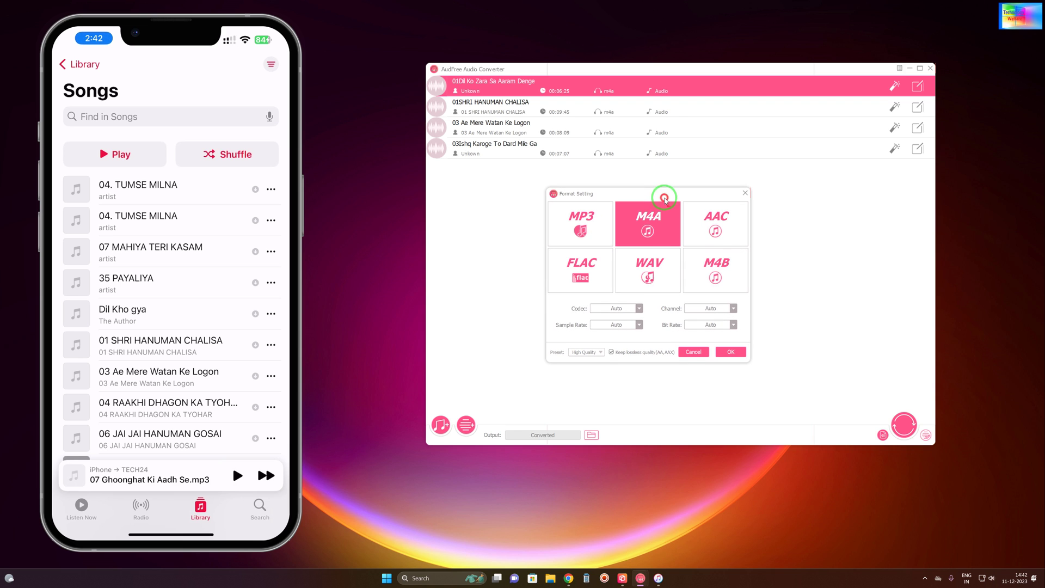
pyautogui.click(638, 308)
pyautogui.click(639, 309)
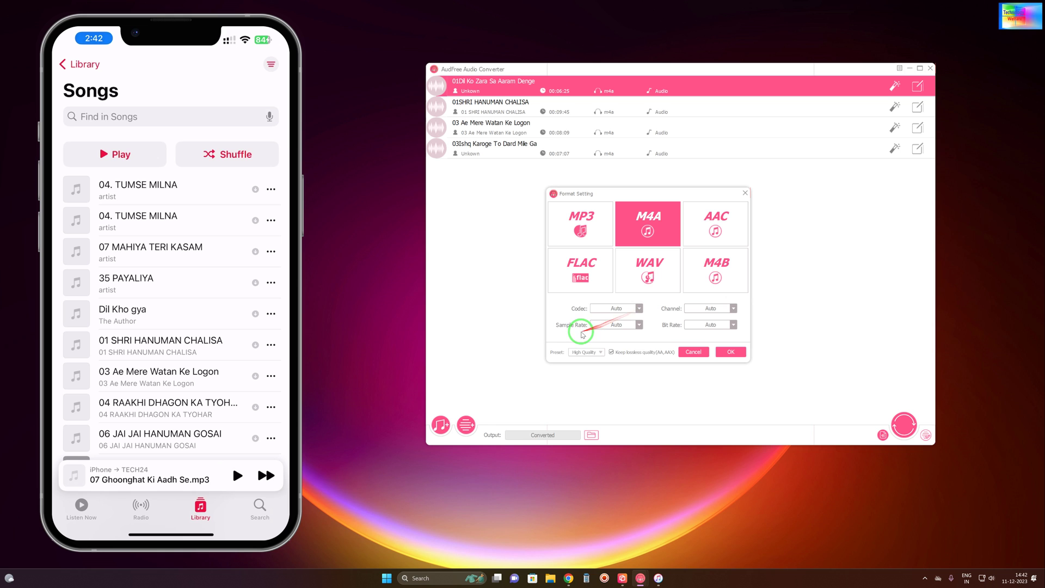
pyautogui.click(639, 325)
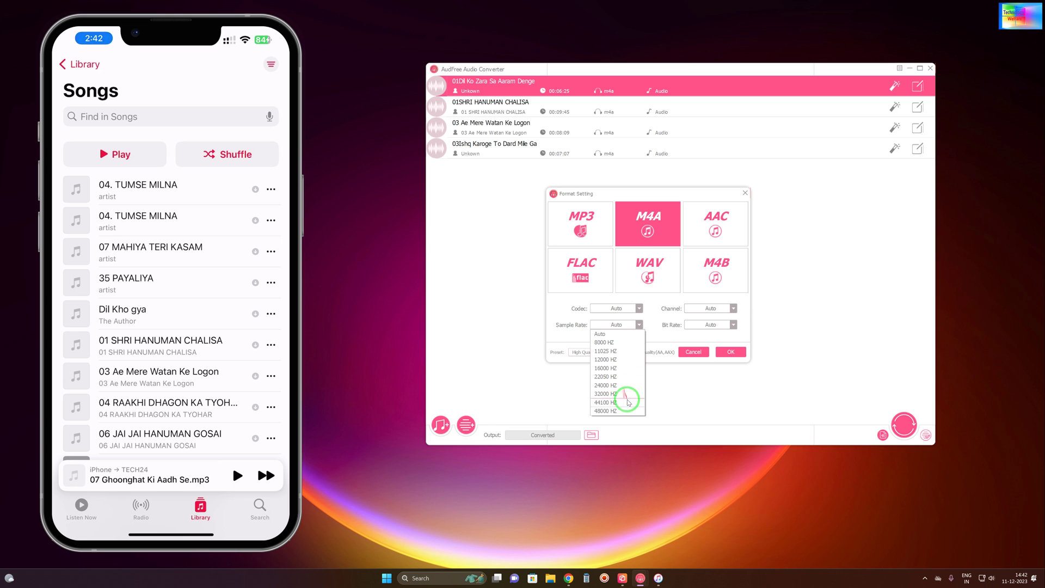
pyautogui.click(612, 411)
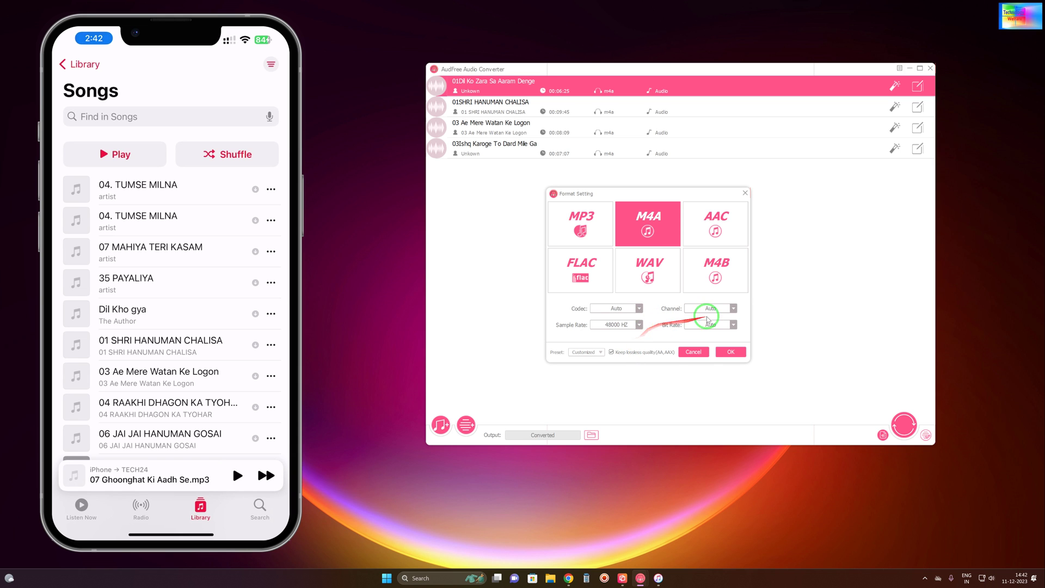
pyautogui.click(733, 308)
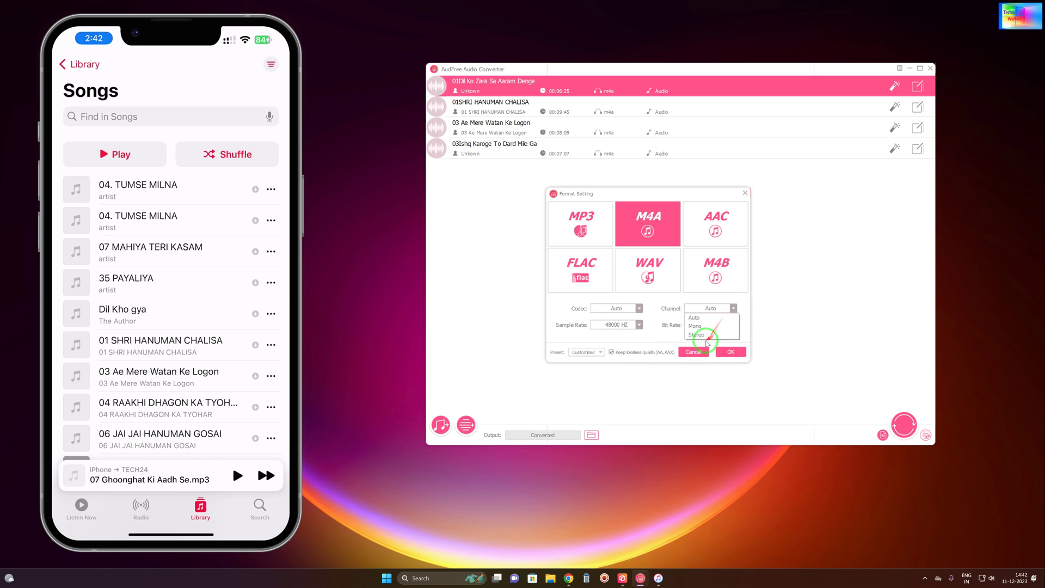
pyautogui.click(708, 313)
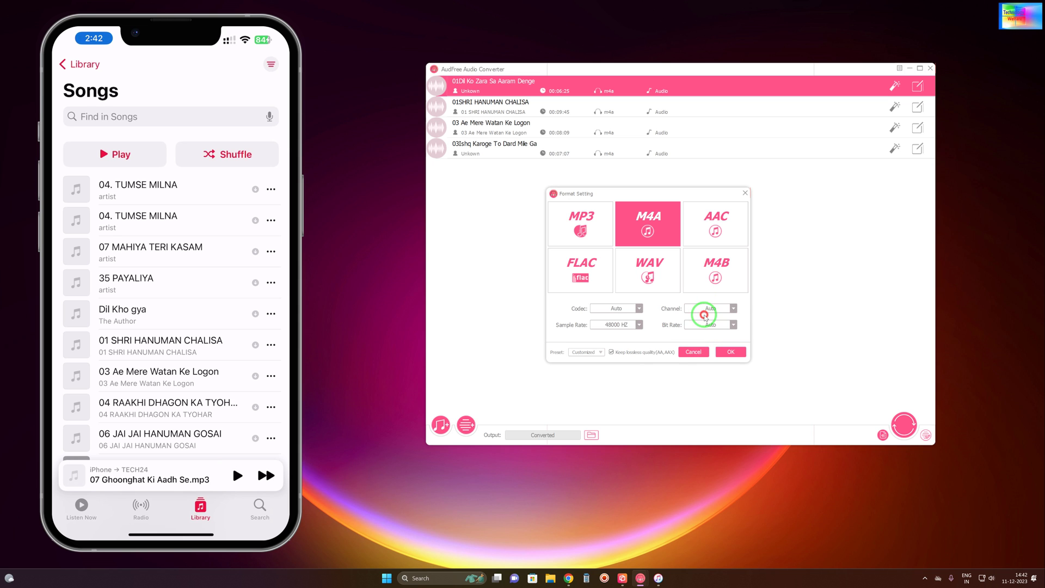
pyautogui.click(733, 325)
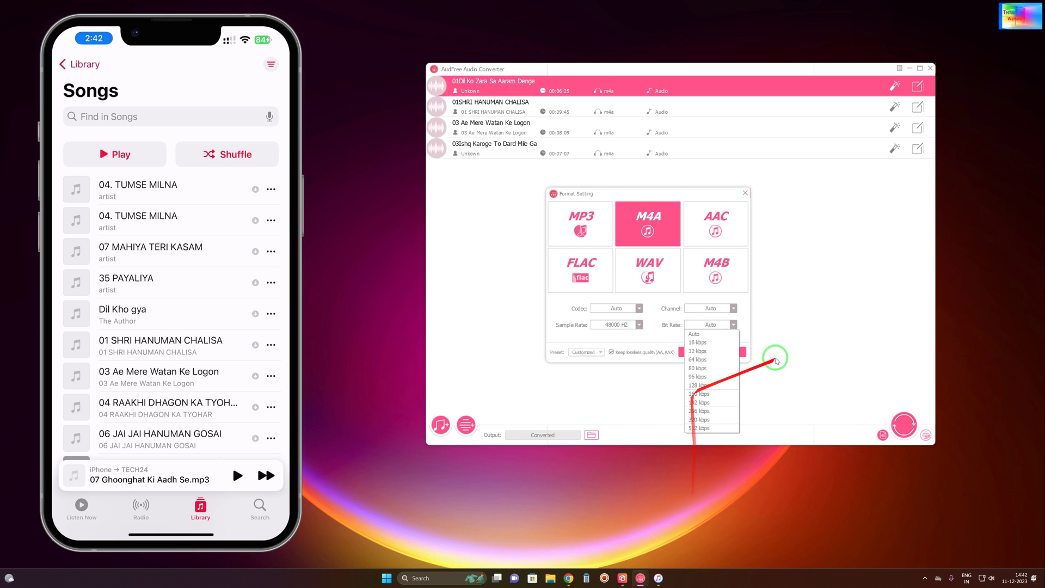
pyautogui.click(819, 294)
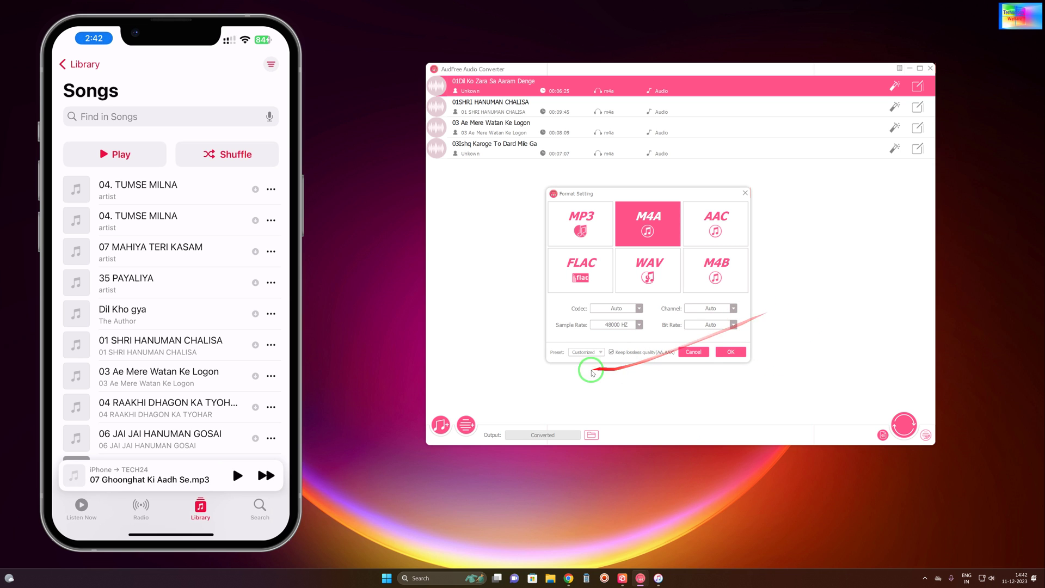
pyautogui.click(597, 353)
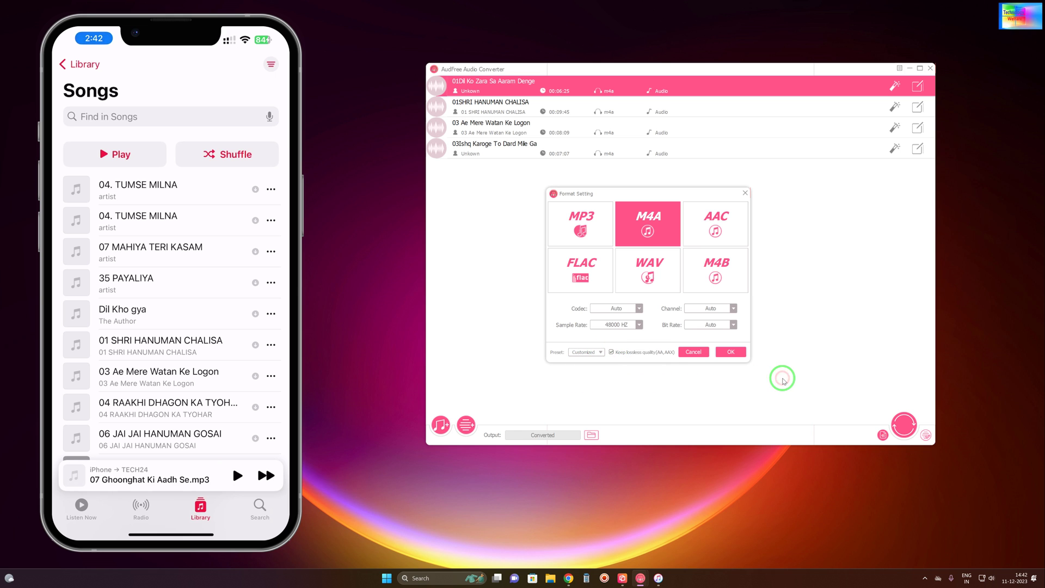
pyautogui.click(732, 353)
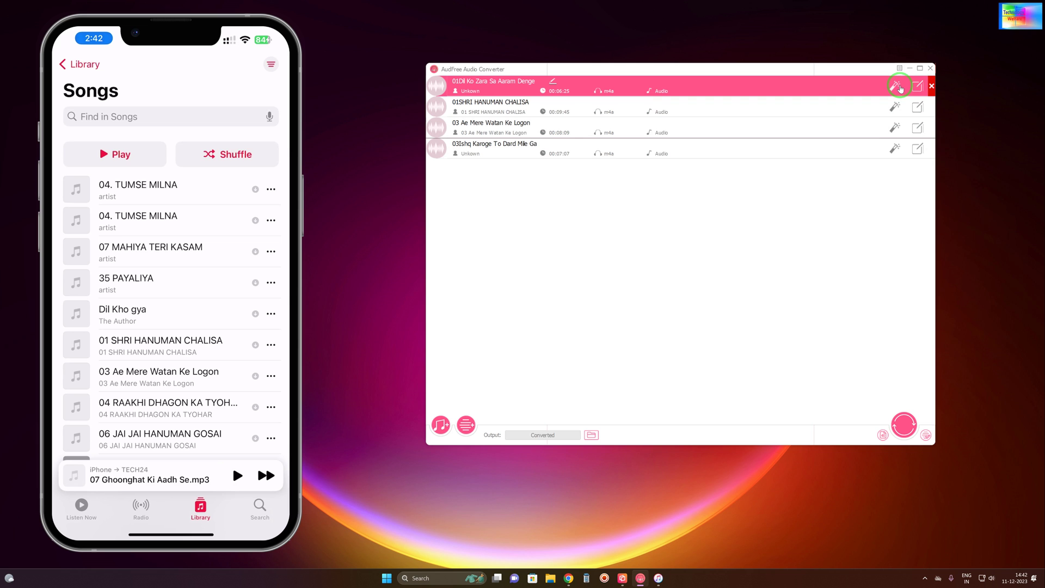
# - Choose M4B as the output format and confirm it for all four songs
pyautogui.click(883, 435)
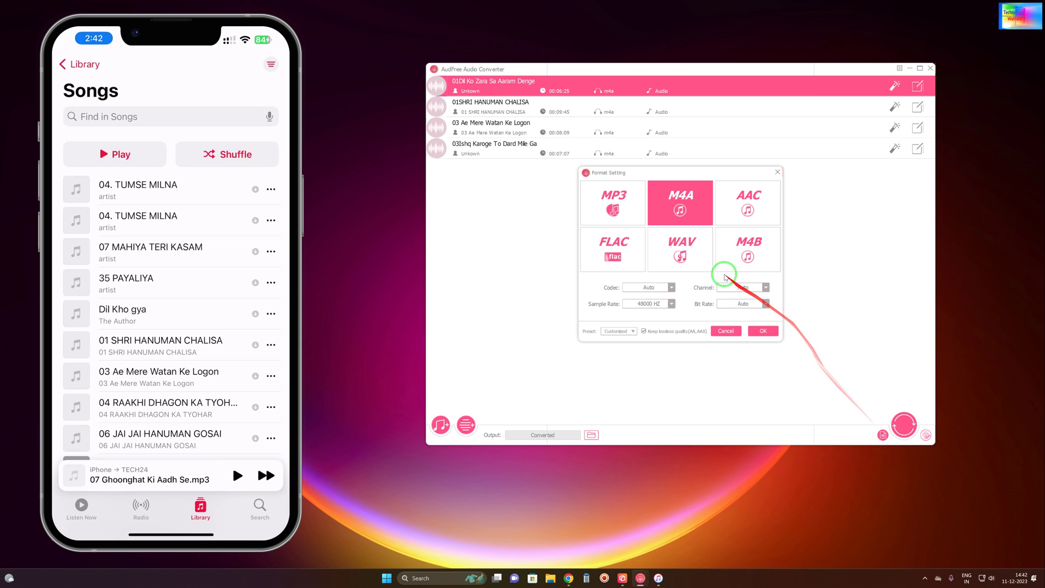
pyautogui.click(744, 252)
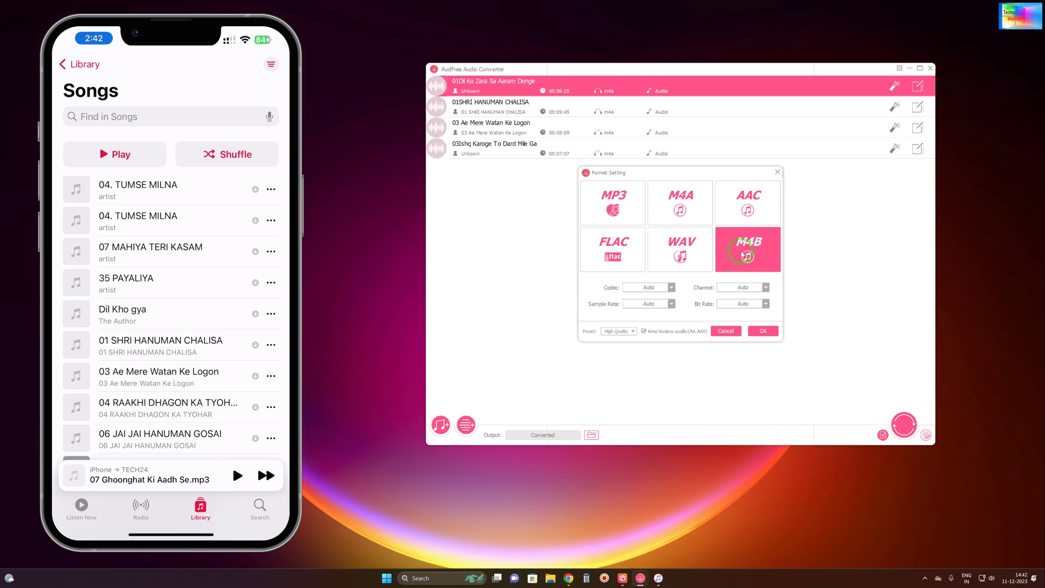
pyautogui.click(751, 329)
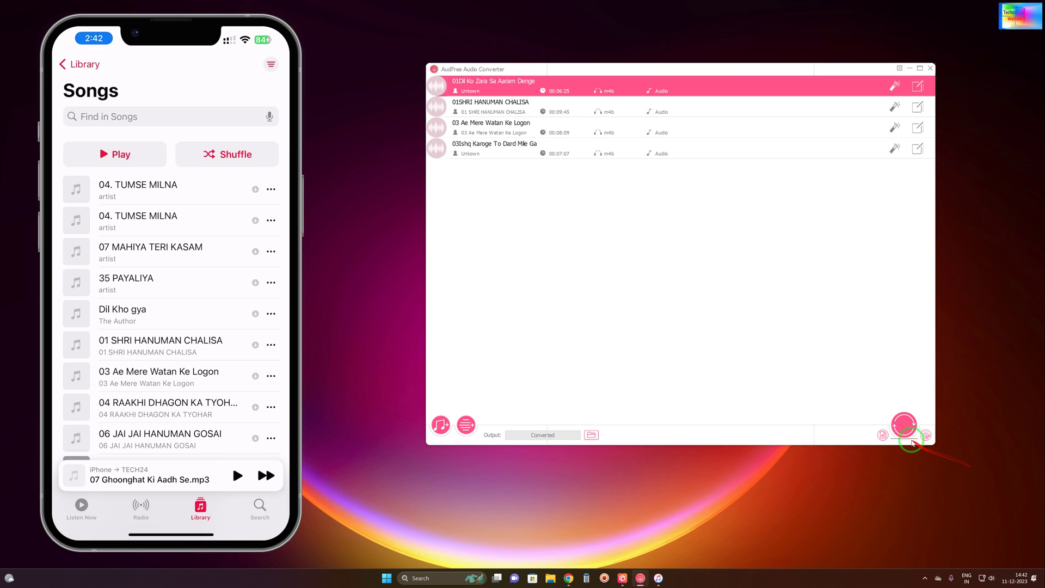
# - Start the M4B conversion of all four songs
pyautogui.click(904, 424)
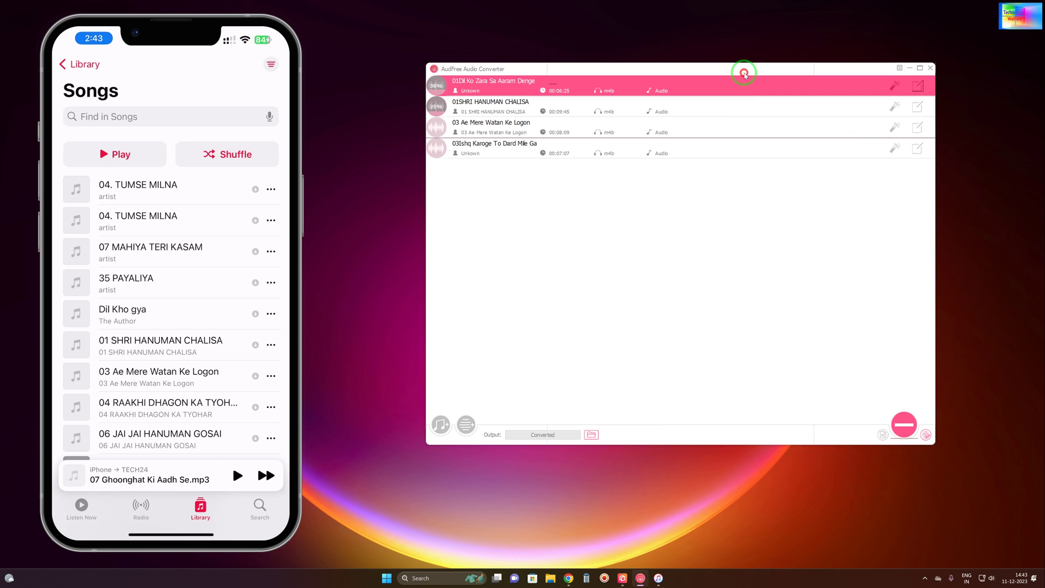
pyautogui.moveTo(744, 69); pyautogui.dragTo(740, 57)
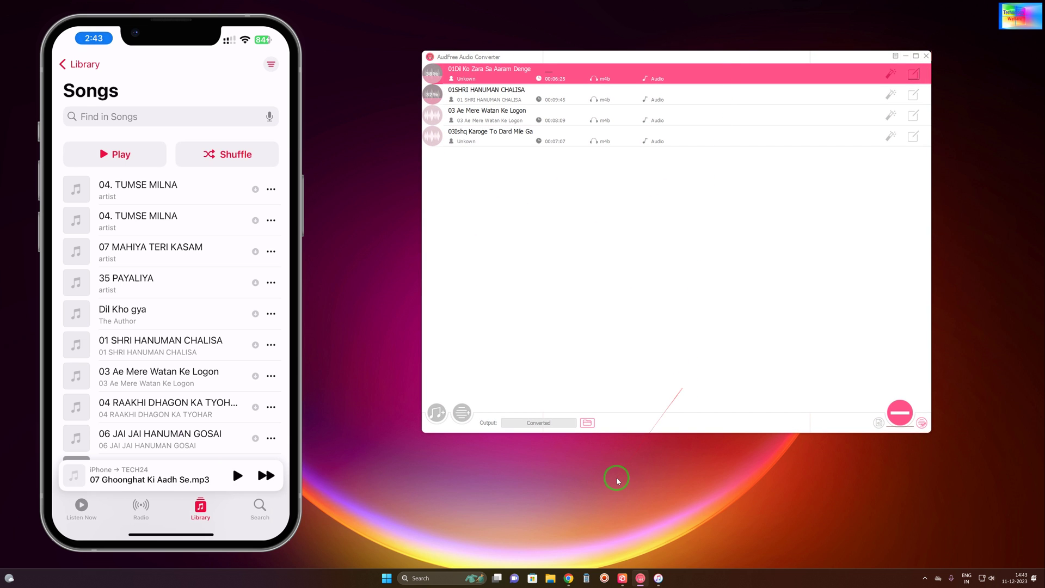
# - Check in the Converted folder that 01SHRI HANUMAN CHALISA's properties show an .m4b file
pyautogui.click(588, 423)
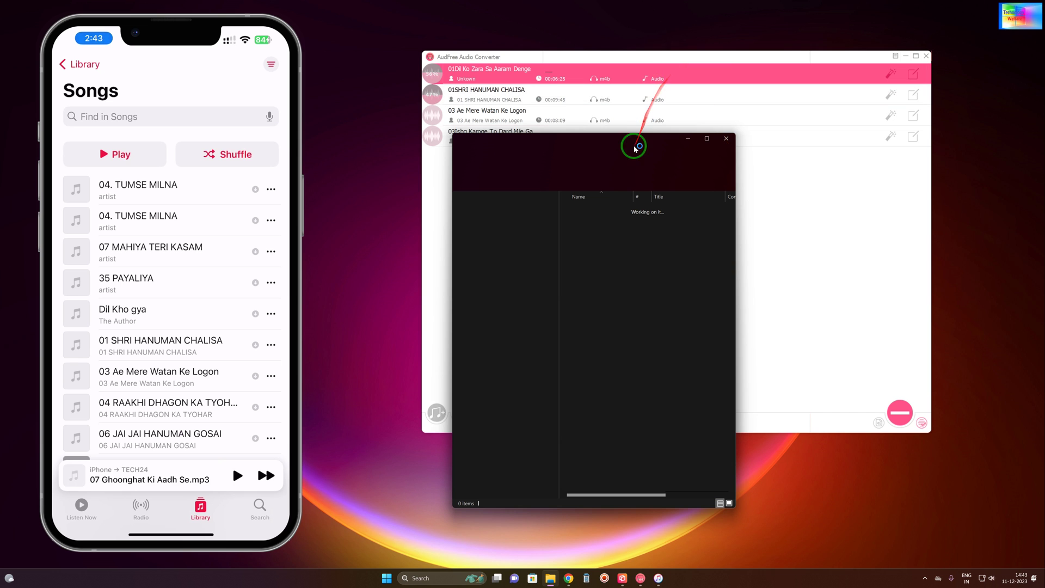
pyautogui.moveTo(635, 138); pyautogui.dragTo(592, 158)
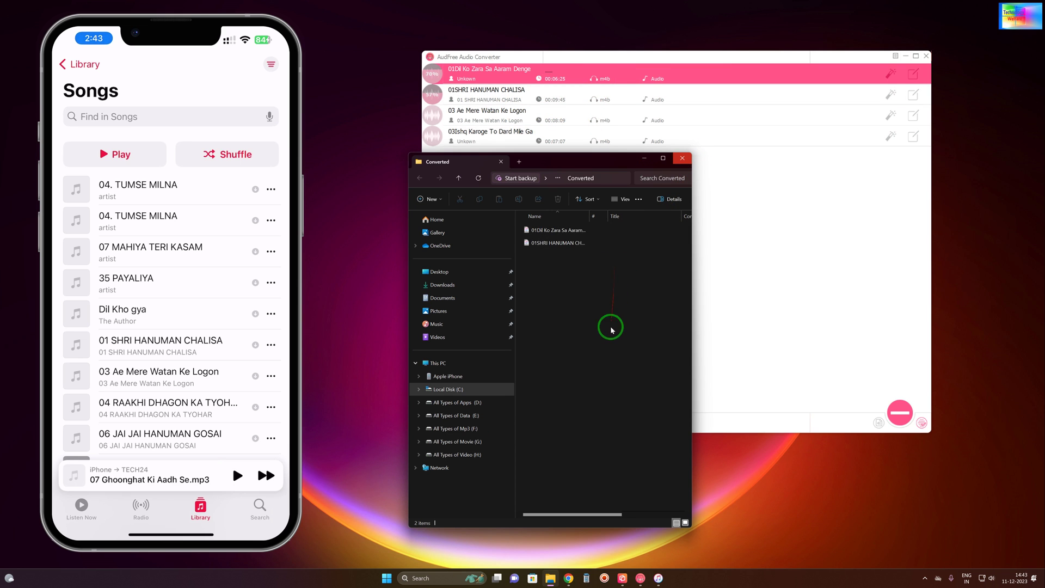
pyautogui.click(574, 247)
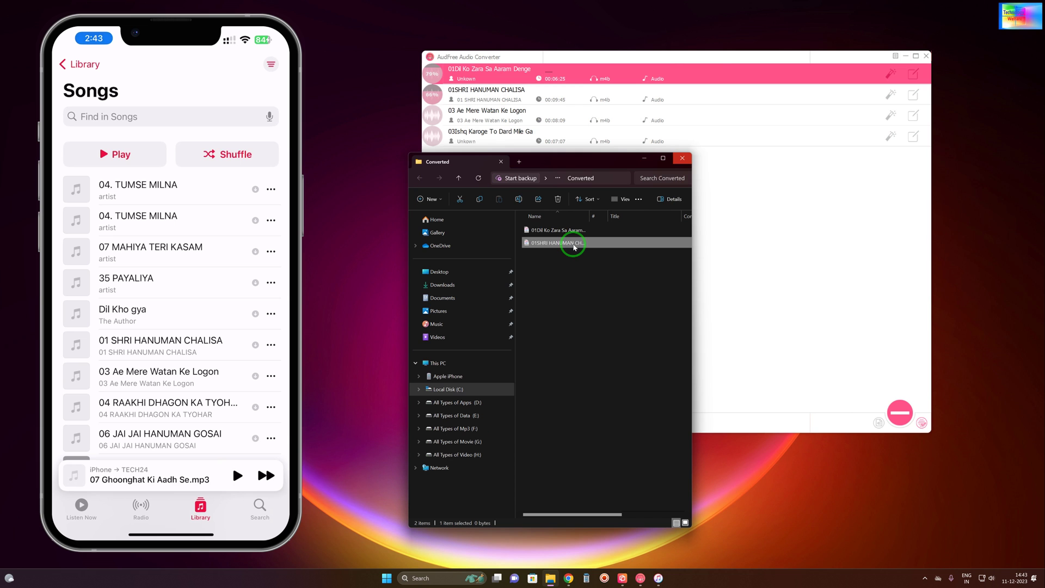
pyautogui.rightClick(574, 247)
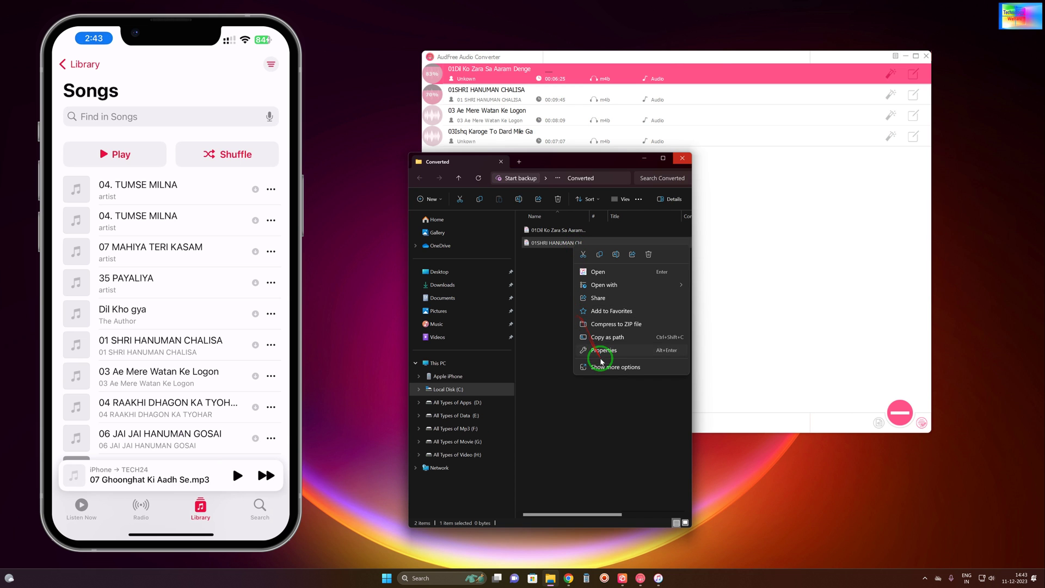
pyautogui.click(609, 352)
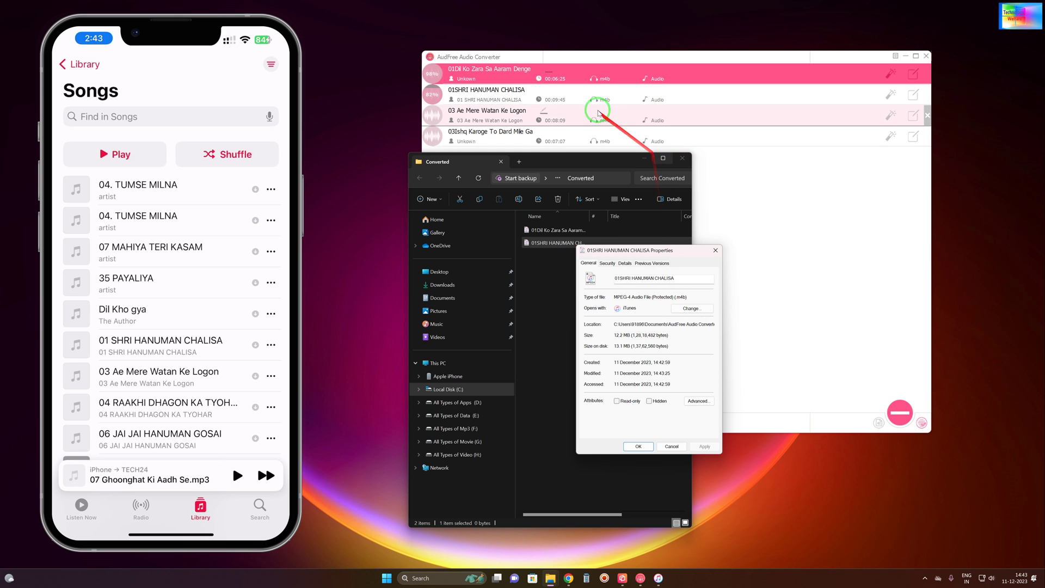
pyautogui.click(715, 250)
pyautogui.moveTo(563, 159); pyautogui.dragTo(560, 181)
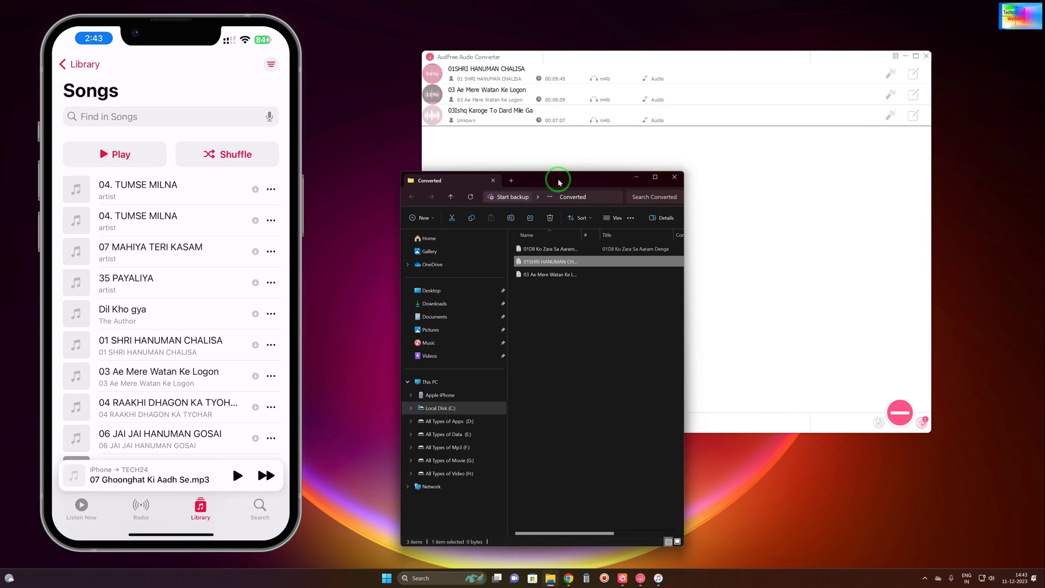
# - Play the converted 01Dil Ko Zara Sa Aaram Denge file in iTunes
pyautogui.moveTo(559, 182); pyautogui.dragTo(528, 160)
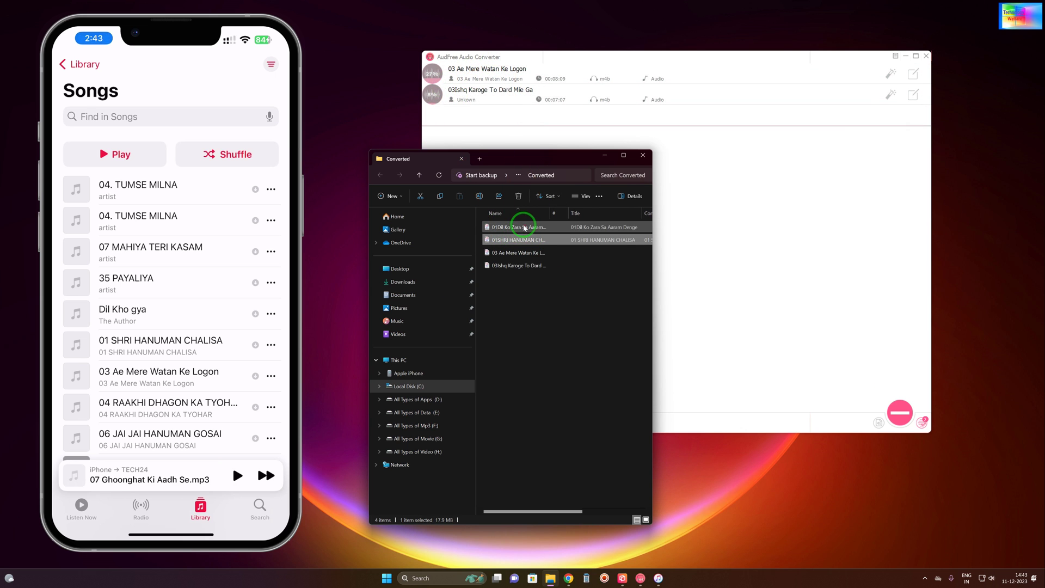
pyautogui.click(526, 227)
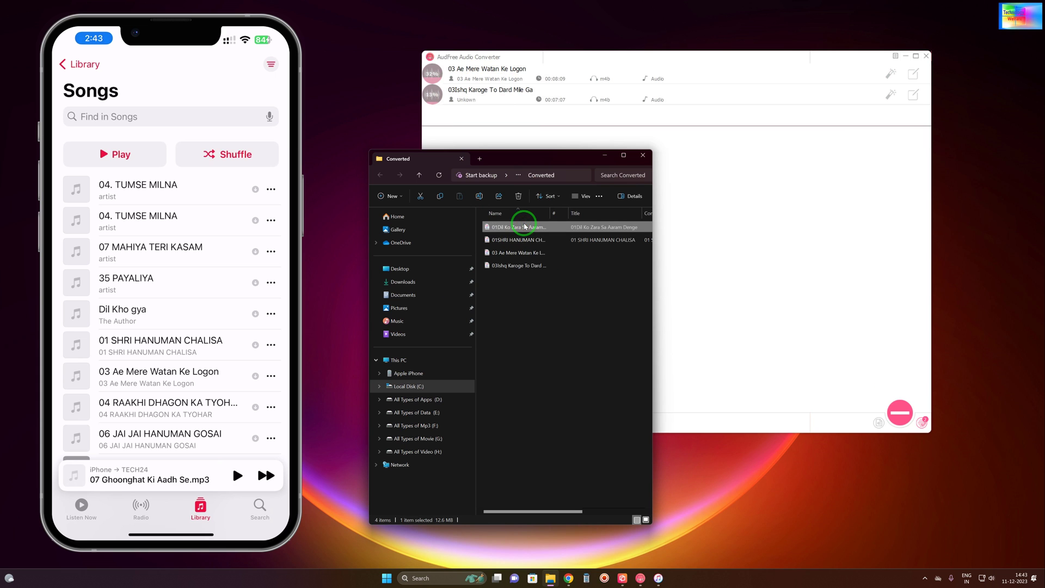
pyautogui.doubleClick(525, 227)
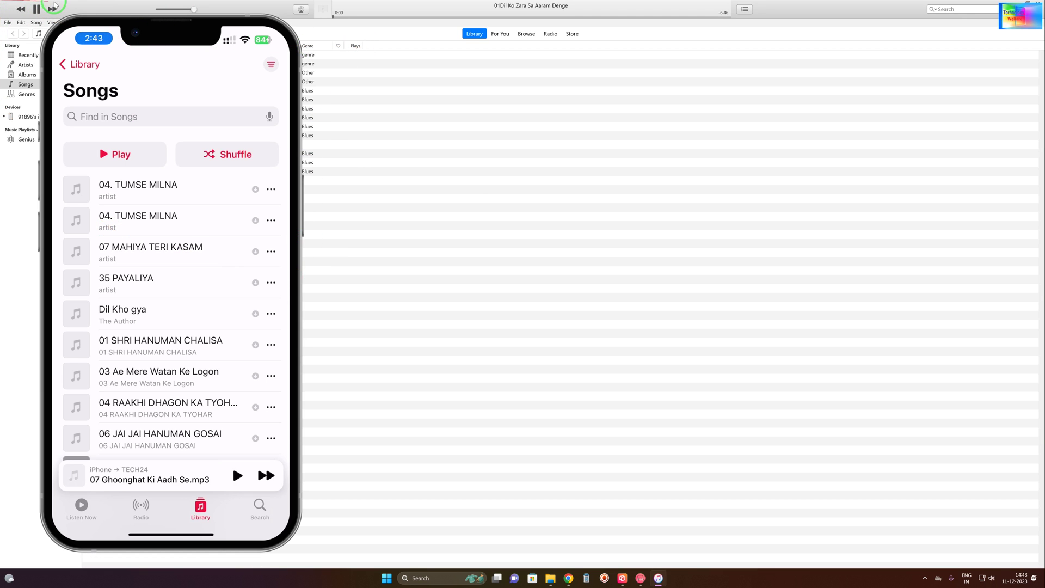
pyautogui.moveTo(168, 28); pyautogui.dragTo(210, 34)
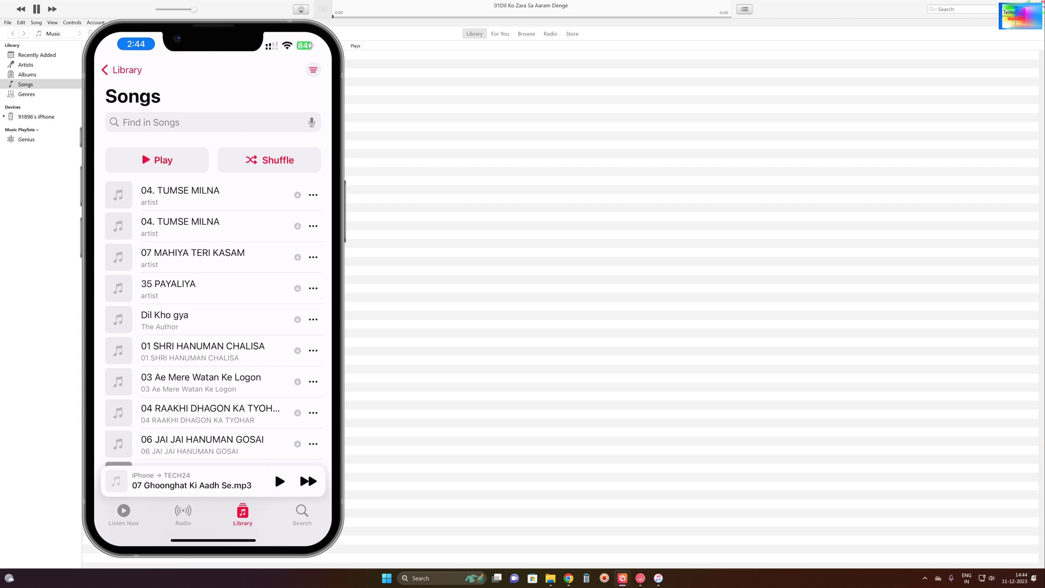
# - Quit iTunes and select the Shri Hanuman Chalisa file in the Converted folder
pyautogui.click(980, 41)
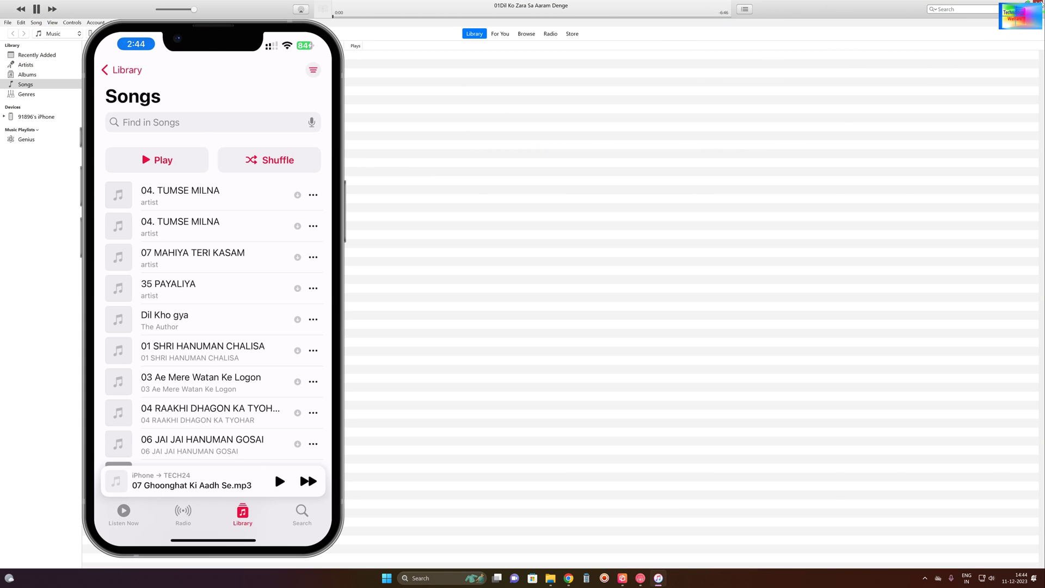
pyautogui.click(1035, 3)
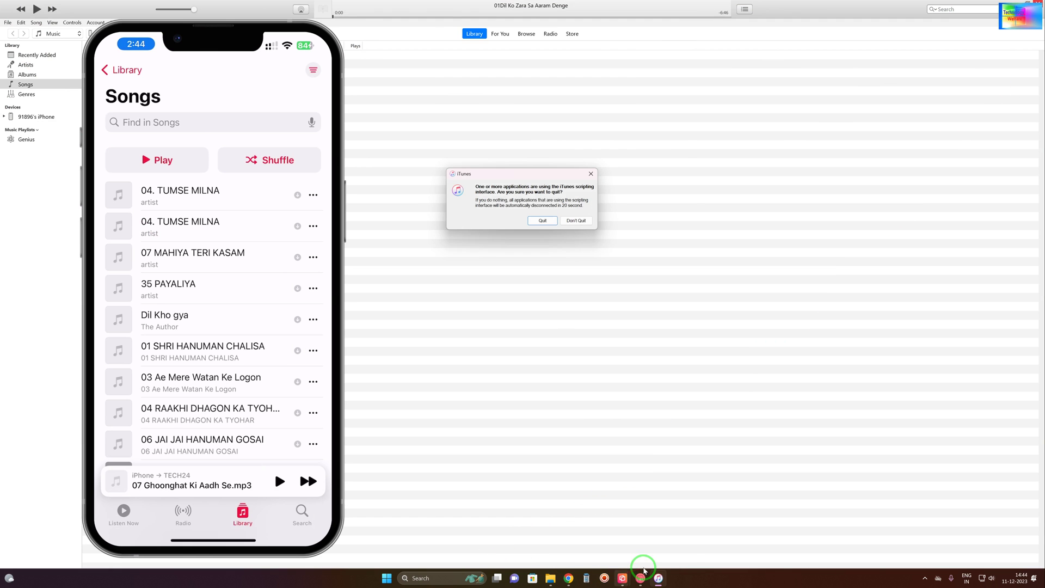
pyautogui.moveTo(623, 576)
pyautogui.click(545, 220)
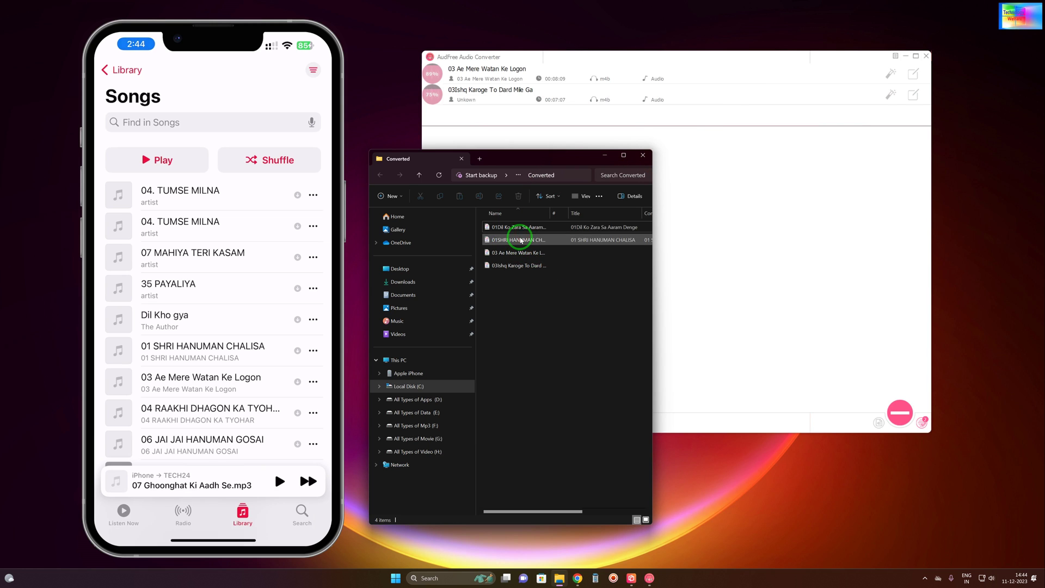
pyautogui.click(520, 240)
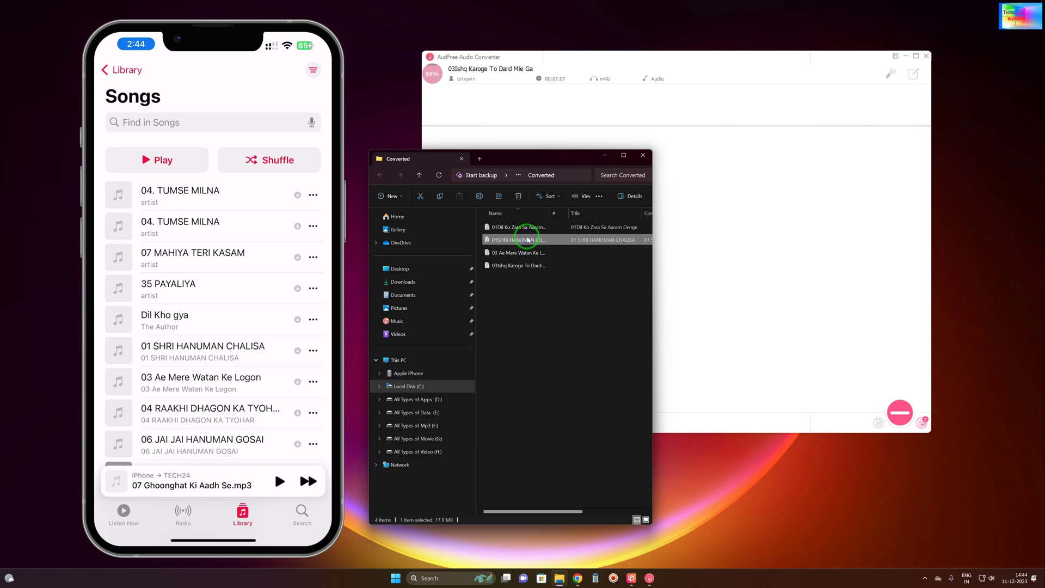
# - Open 01SHRI HANUMAN CHALISA from its context menu and pause it in iTunes
pyautogui.rightClick(528, 239)
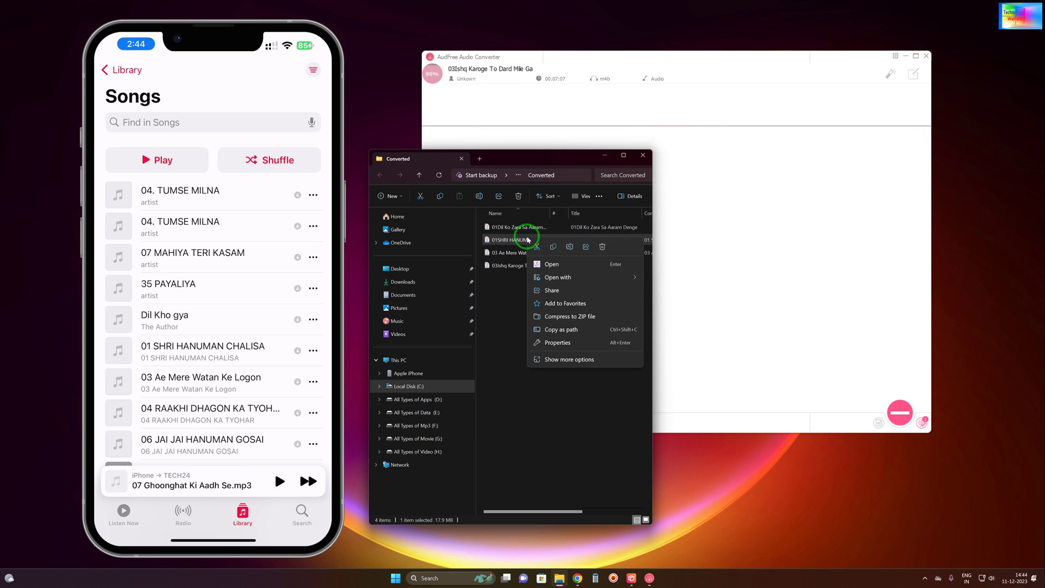
pyautogui.click(564, 264)
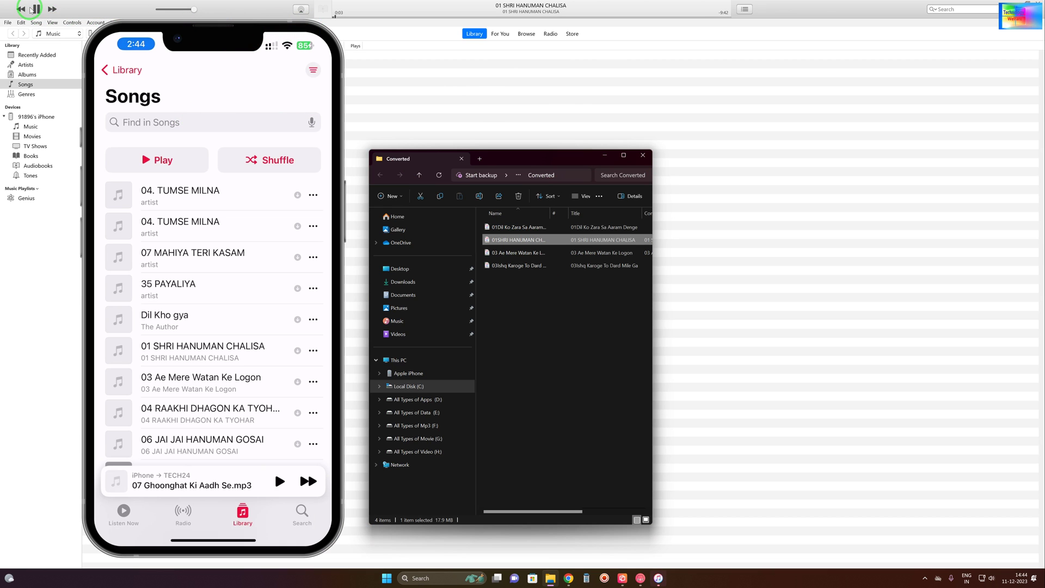
pyautogui.click(36, 8)
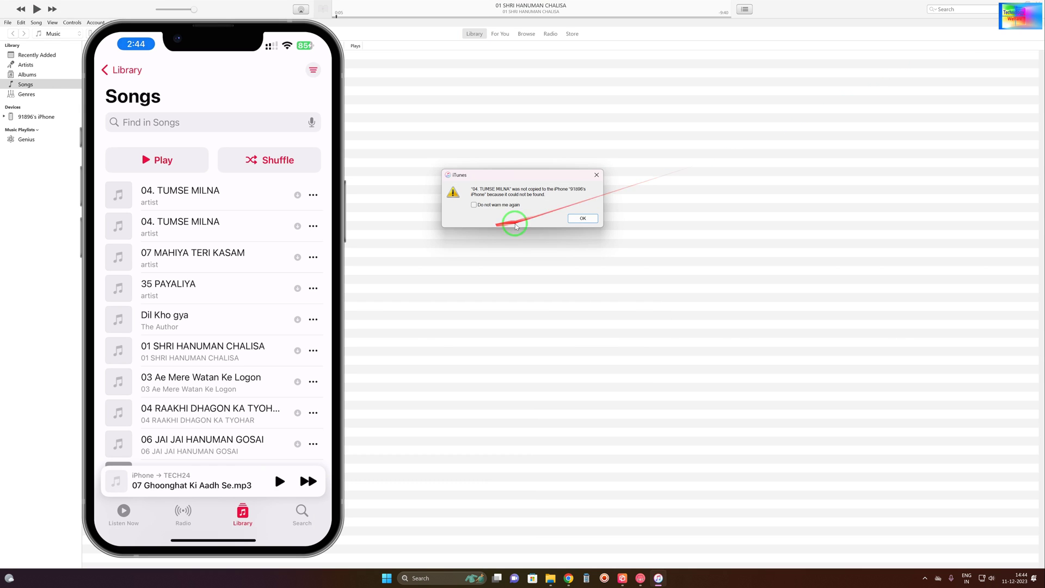
# - Acknowledge the warning that 04. TUMSE MILNA wasn't copied to the iPhone, then quit iTunes
pyautogui.click(583, 218)
pyautogui.click(586, 216)
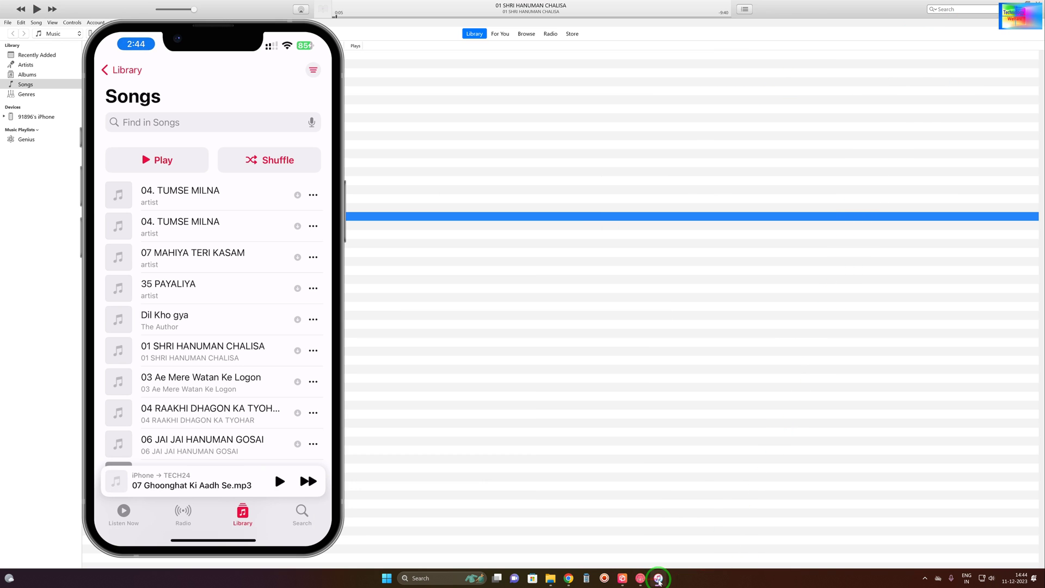
pyautogui.moveTo(658, 578)
pyautogui.click(1037, 2)
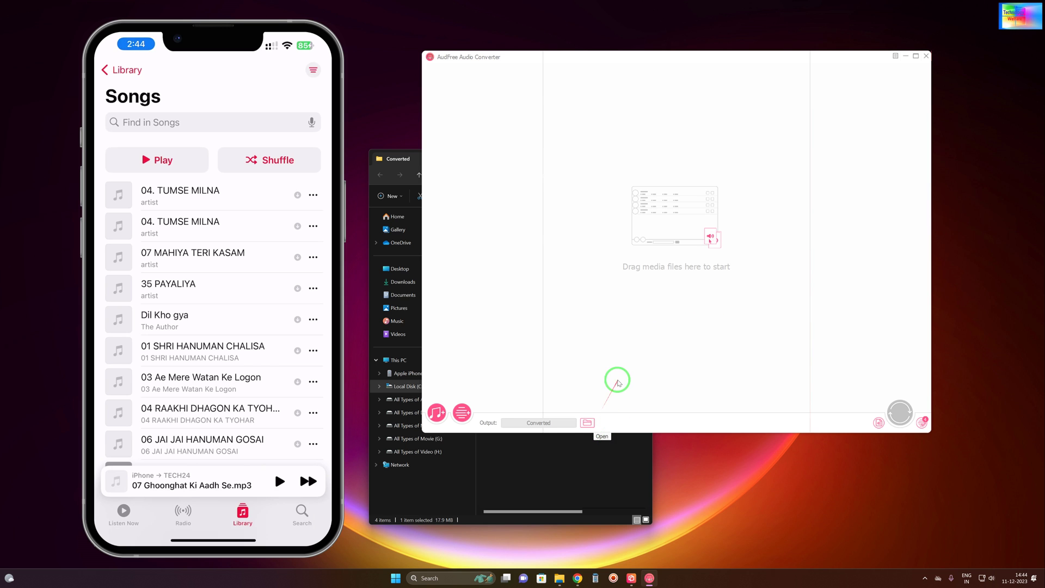
# - Queue 04. TUMSE MILNA from the iTunes Library for conversion, then switch to Chrome's AudFree page
pyautogui.click(427, 414)
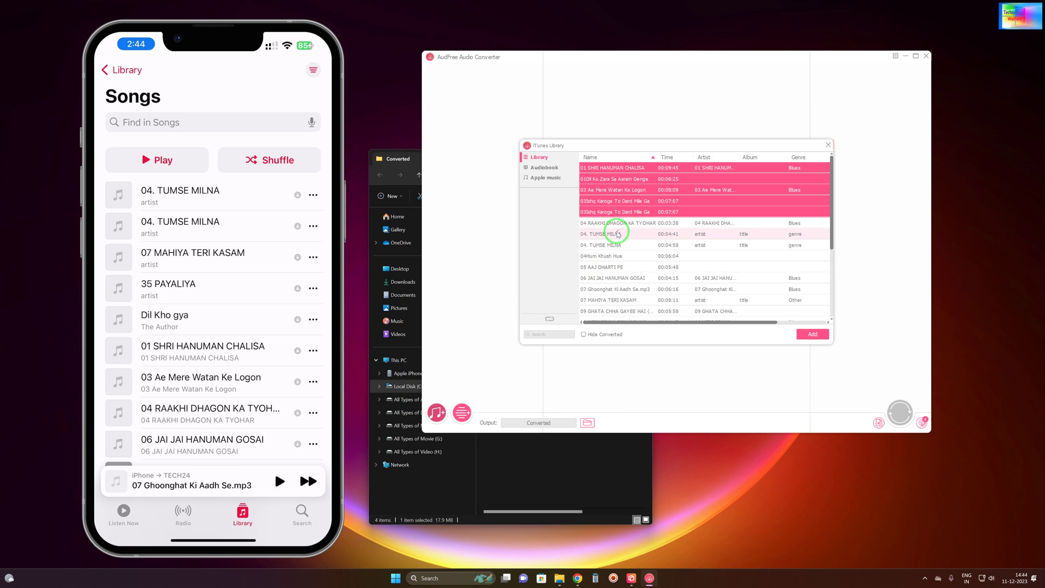
pyautogui.click(612, 234)
pyautogui.click(806, 335)
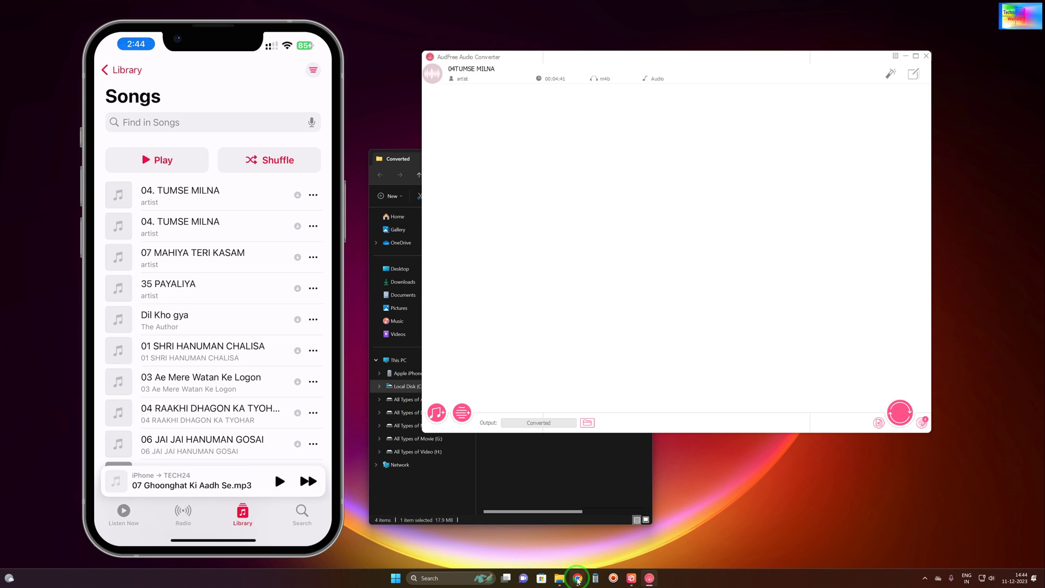
pyautogui.click(577, 578)
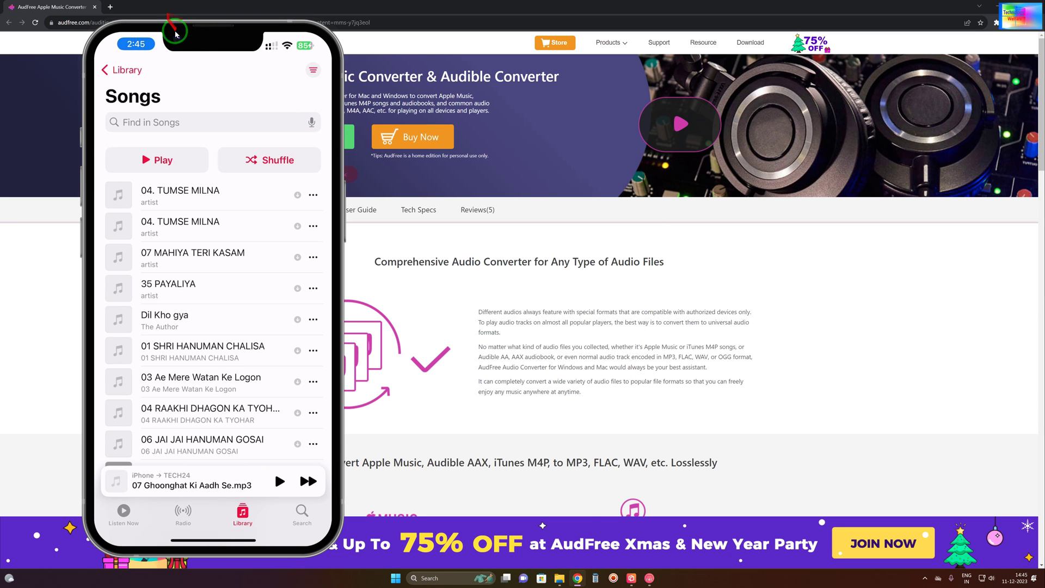
# - Move the phone mirror window to the right side of the screen, clearing the product page
pyautogui.moveTo(232, 30); pyautogui.dragTo(931, 87)
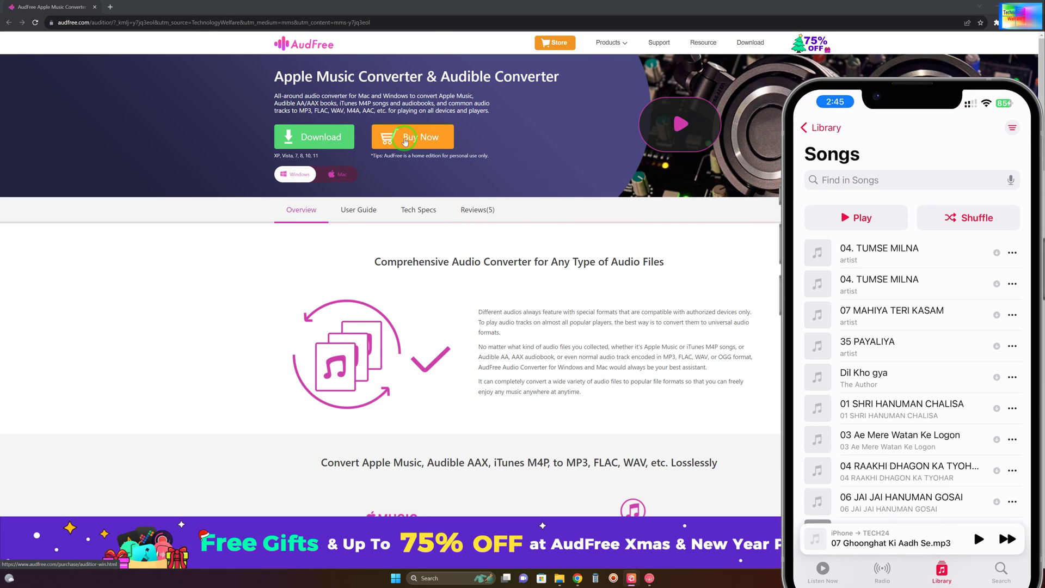
pyautogui.scroll(-1, 500, 392)
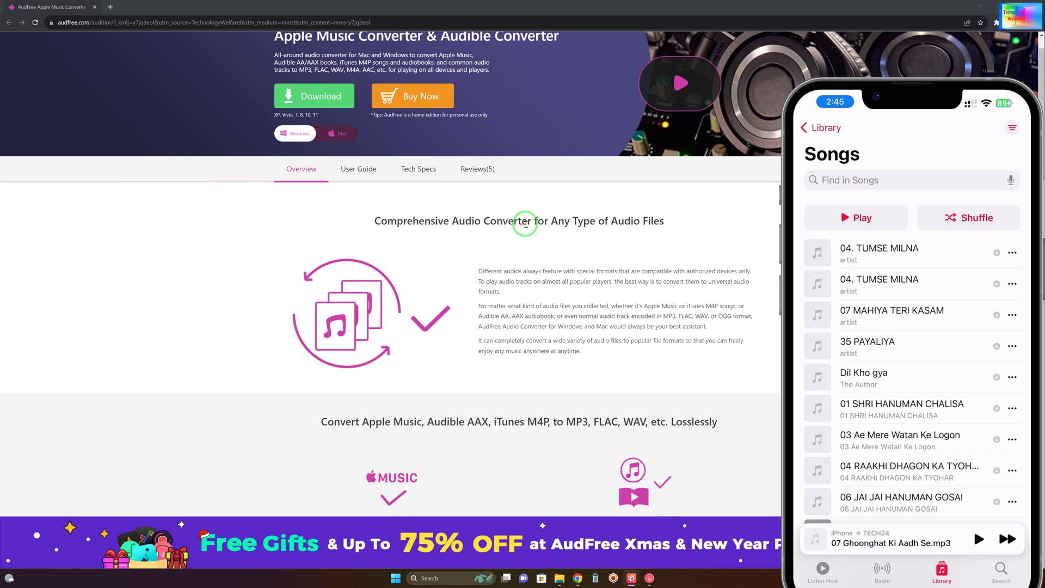
pyautogui.scroll(1, 561, 195)
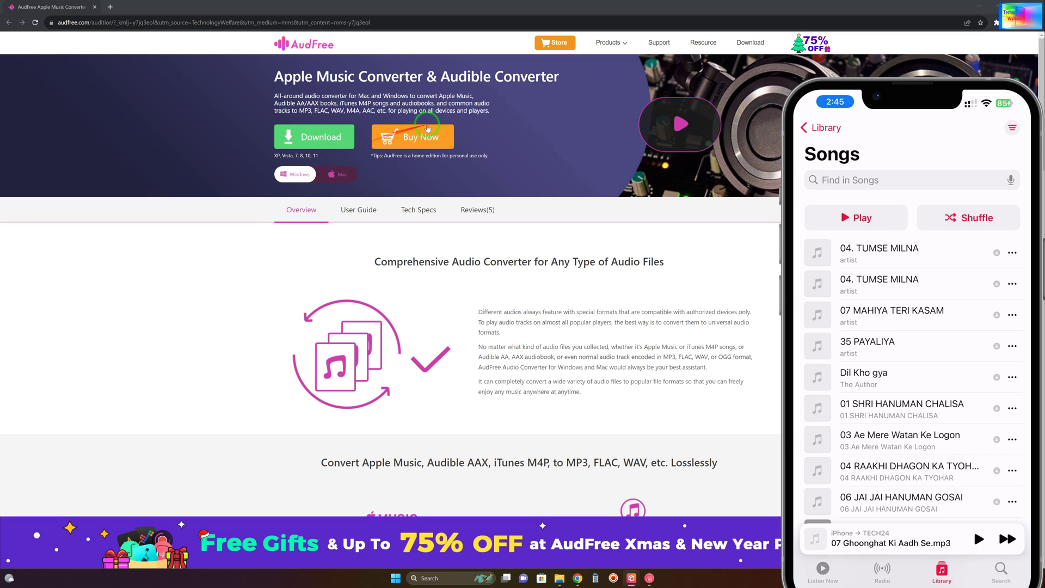
# - Compare the Mac and Windows system requirements, then scroll down to the Screenshots carousel
pyautogui.click(333, 175)
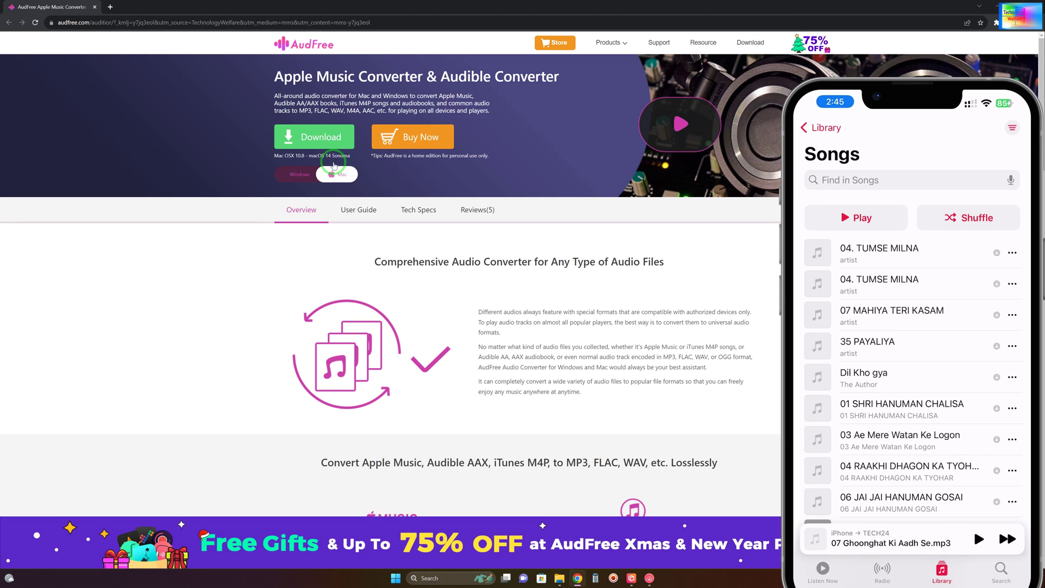
pyautogui.click(311, 175)
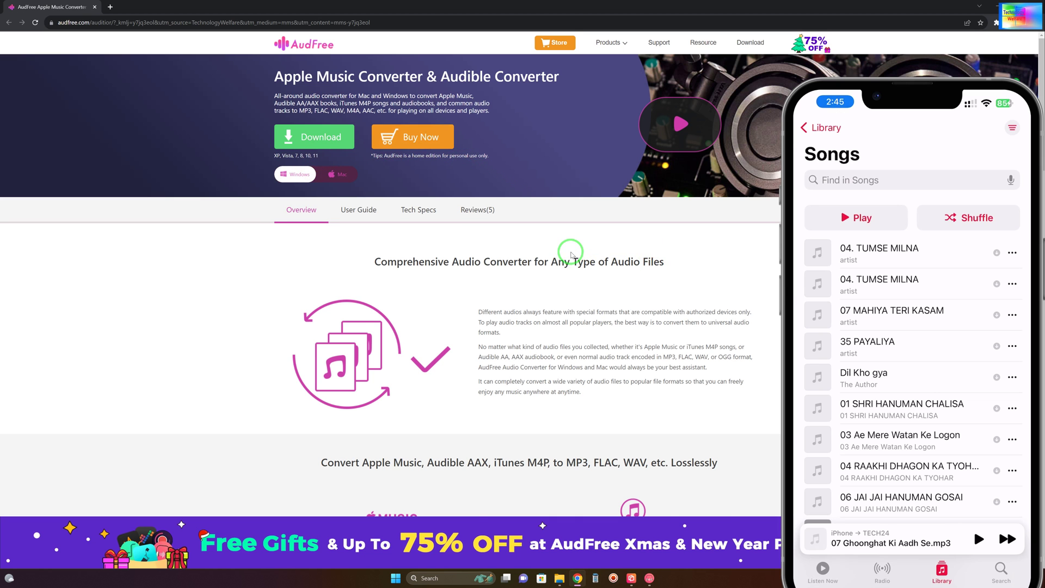
pyautogui.scroll(-3, 560, 251)
pyautogui.scroll(3, 539, 245)
pyautogui.scroll(-6, 539, 256)
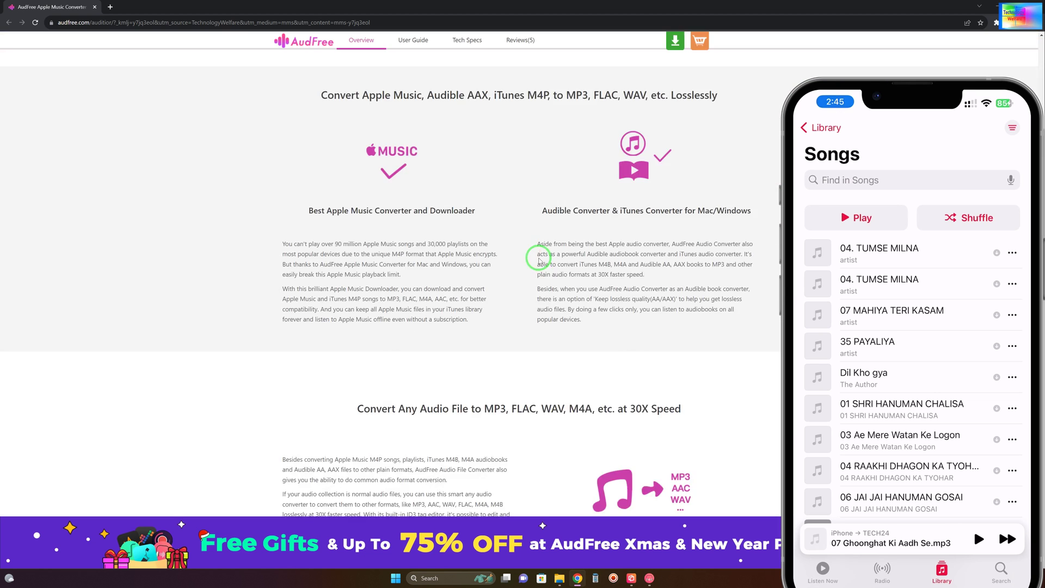
pyautogui.scroll(-15, 539, 260)
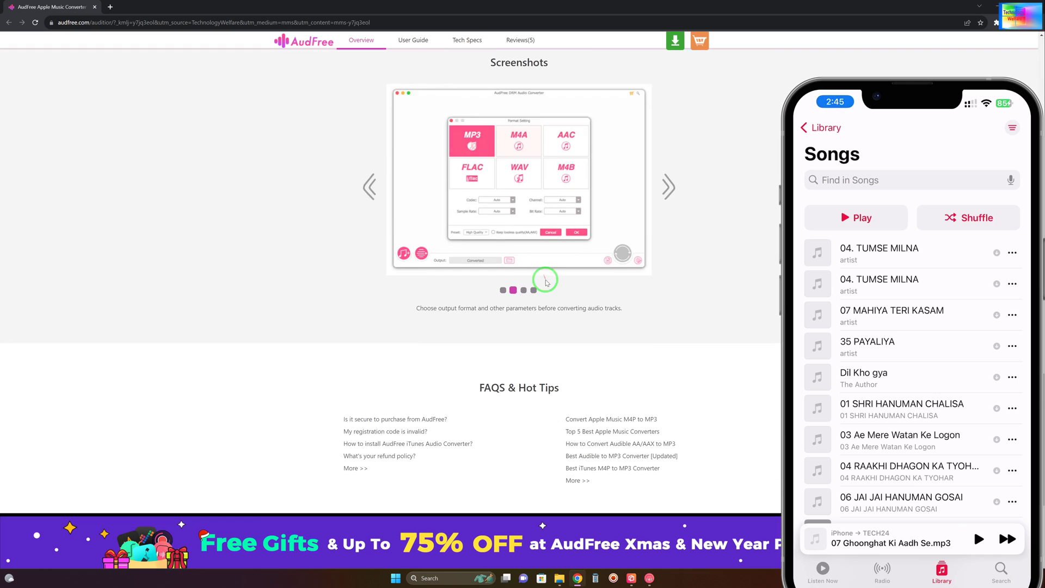
pyautogui.scroll(-2, 547, 278)
pyautogui.scroll(5, 547, 261)
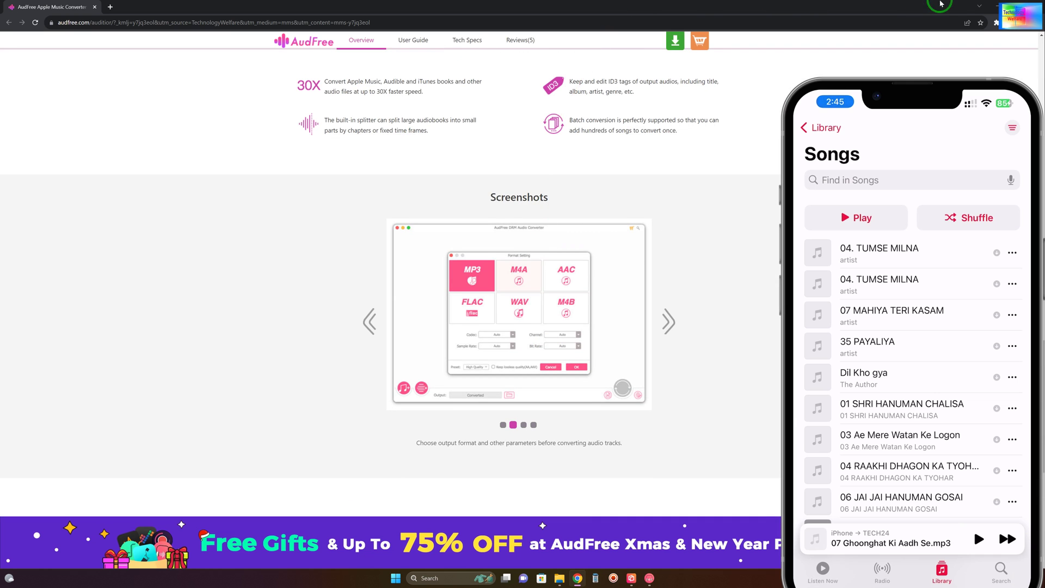
# - Minimise Chrome and move the phone mirror back to the left, revealing the queued 04TUMSE MILNA
pyautogui.click(996, 4)
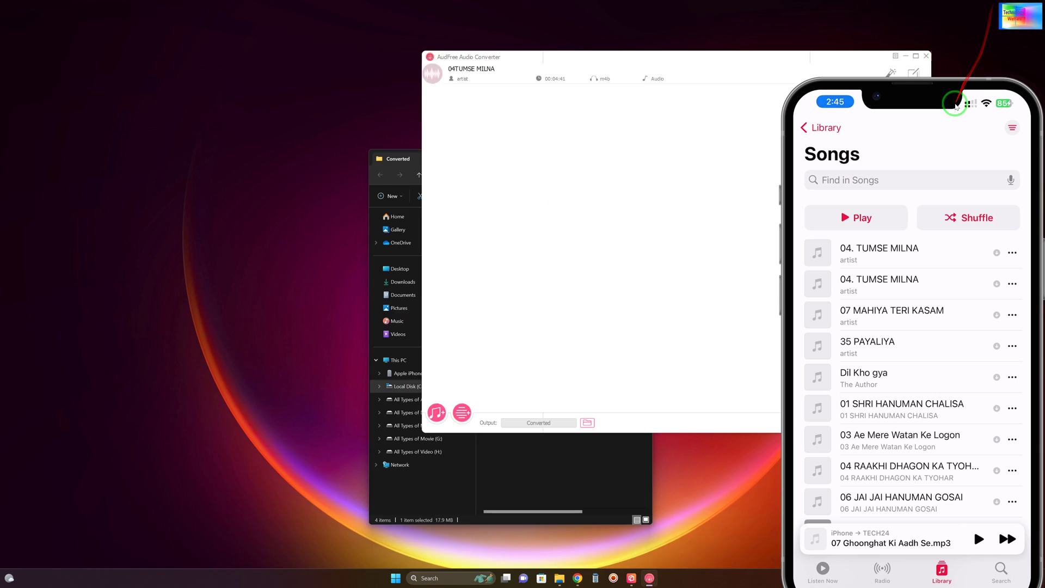
pyautogui.moveTo(951, 105); pyautogui.dragTo(235, 30)
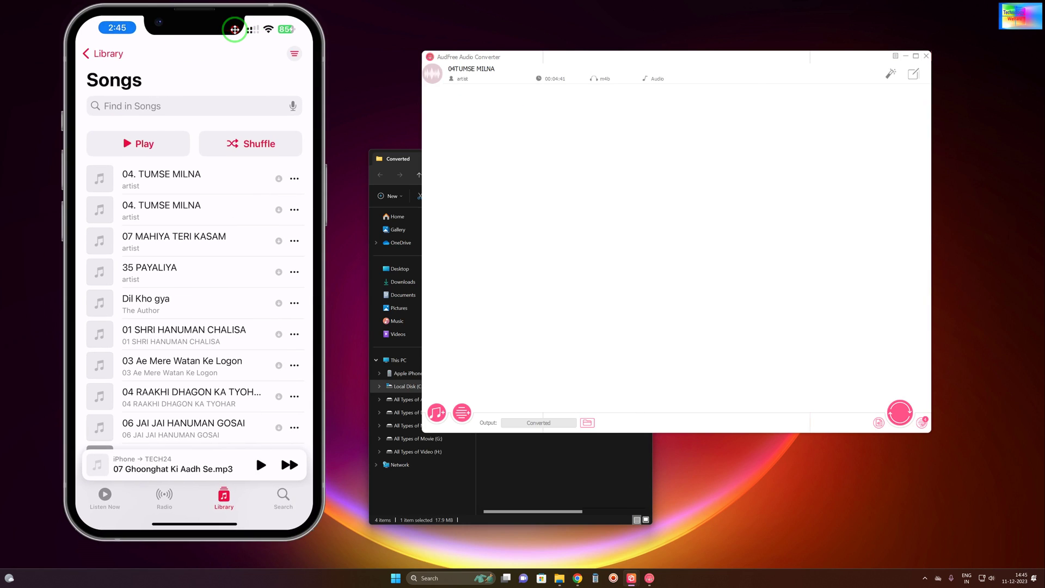